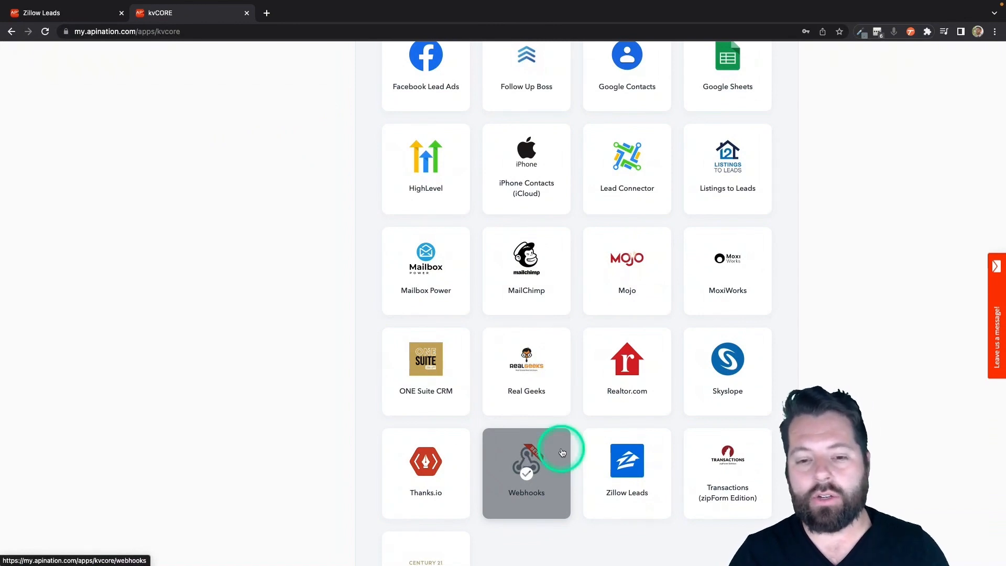
# Activate the sync of Zillow Leads contacts into kvCORE and sign in with the Google account.
pyautogui.click(635, 461)
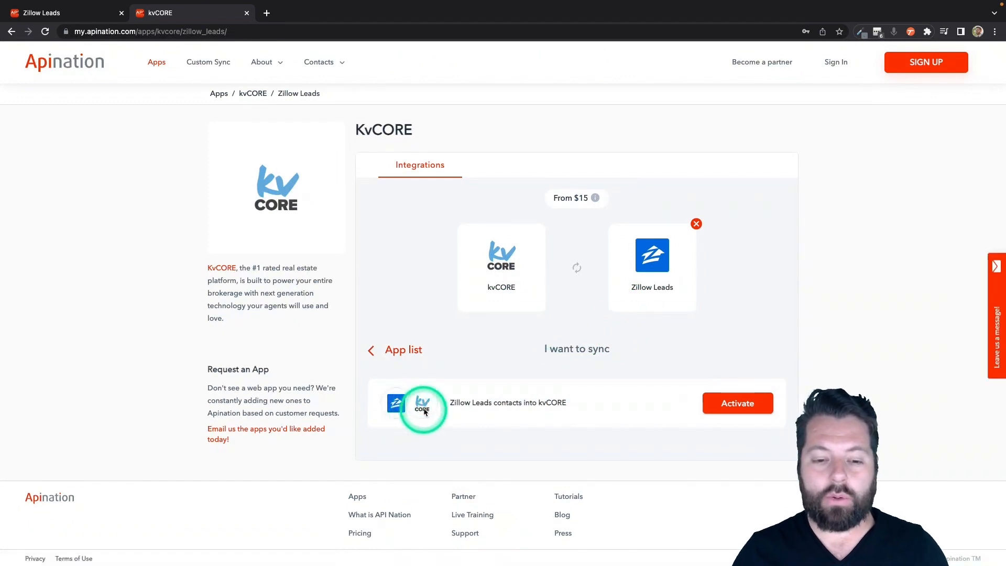
pyautogui.click(732, 409)
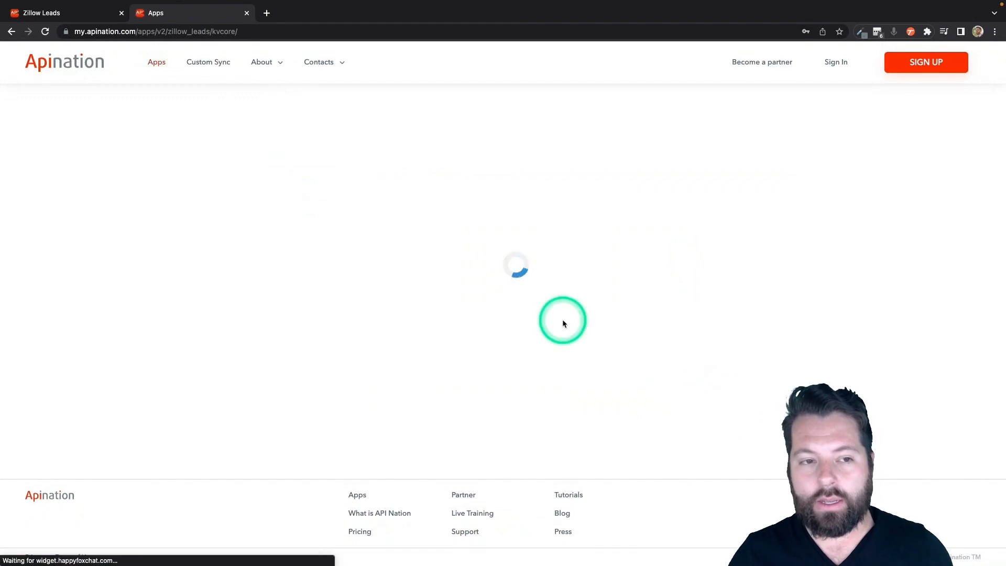
pyautogui.click(564, 325)
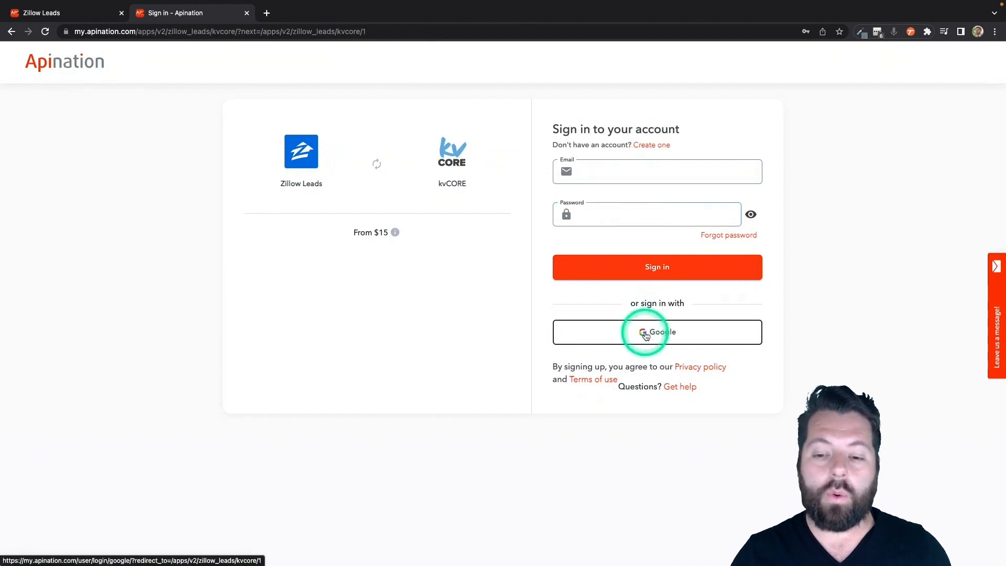
pyautogui.click(648, 334)
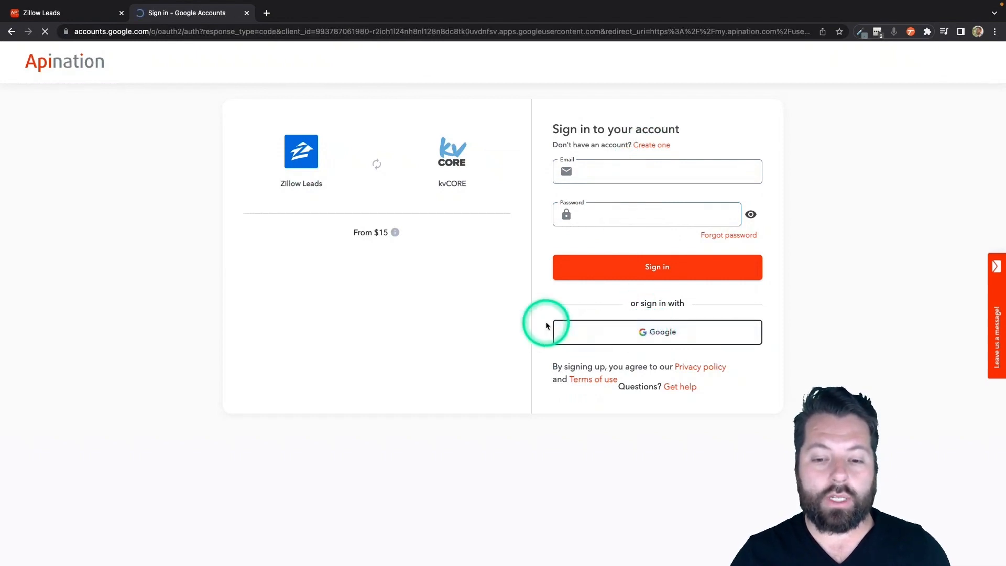
pyautogui.click(482, 275)
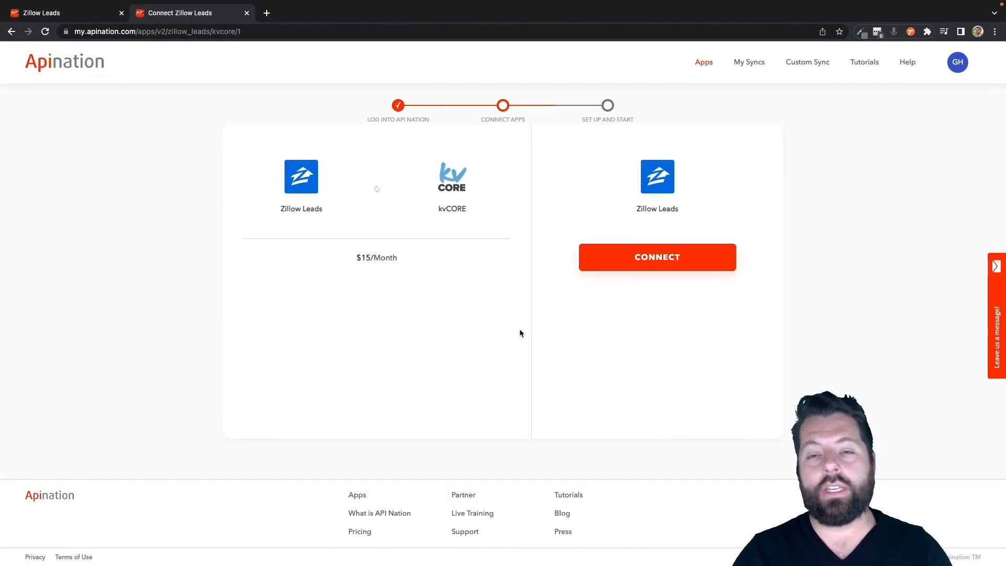
# Create a Zillow Leads connection labelled with the account owner's first name.
pyautogui.click(652, 262)
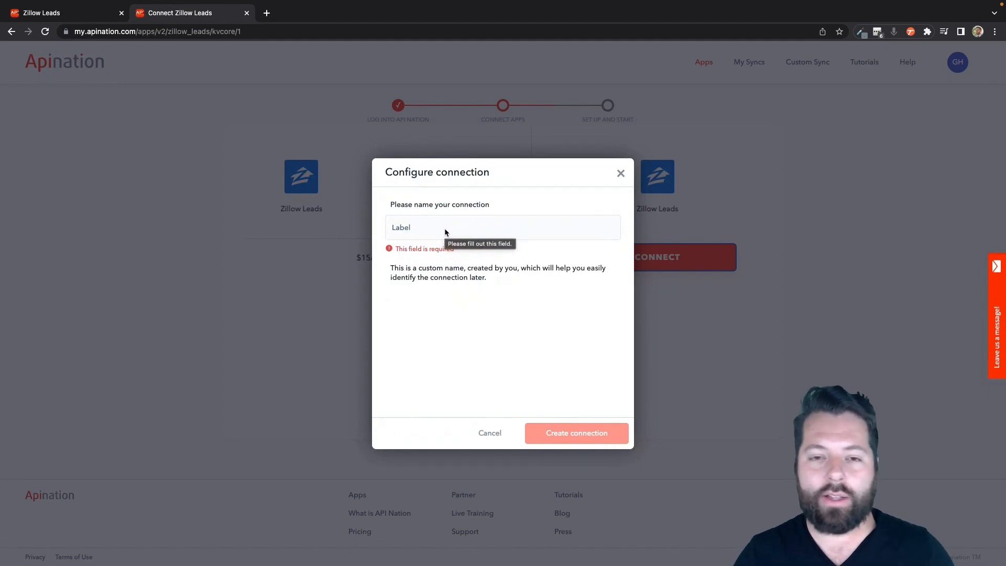
pyautogui.click(445, 232)
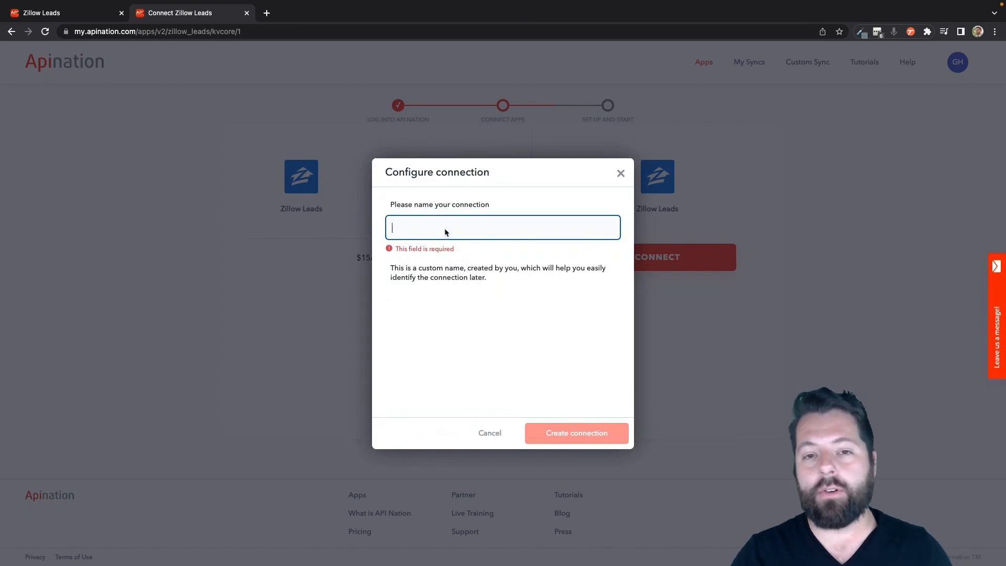
pyautogui.click(458, 266)
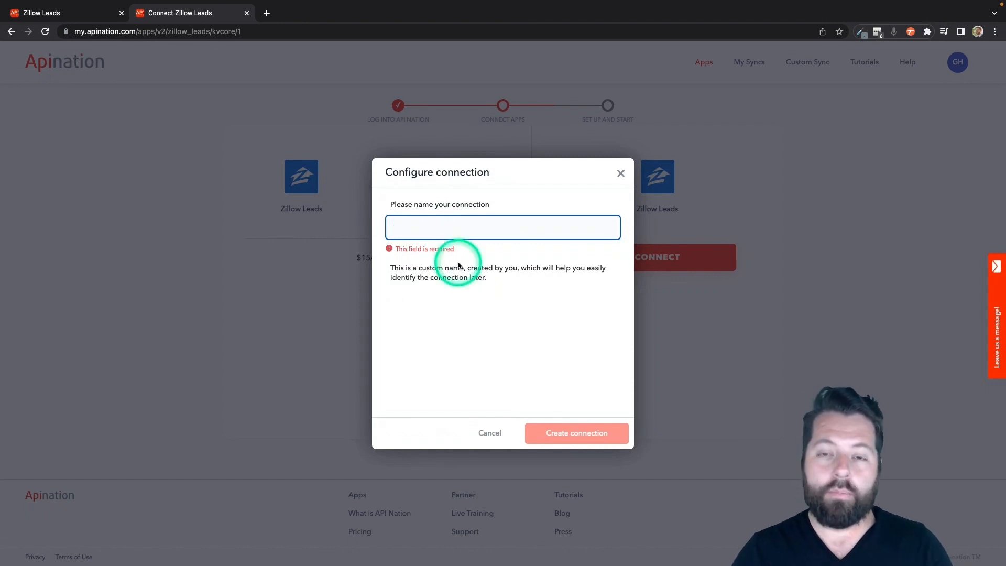
pyautogui.click(433, 226)
pyautogui.write('Gabe')
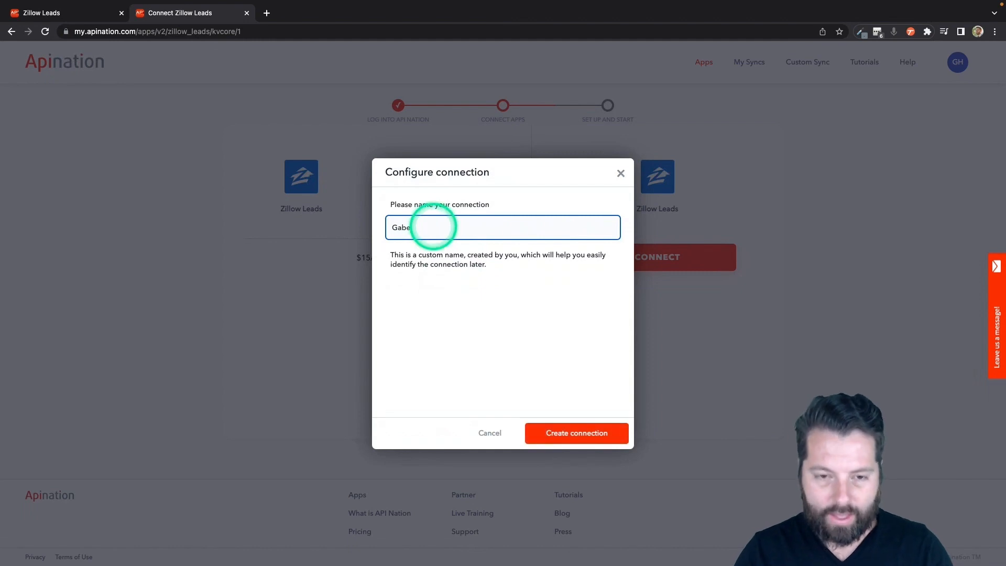
pyautogui.click(551, 405)
pyautogui.click(552, 431)
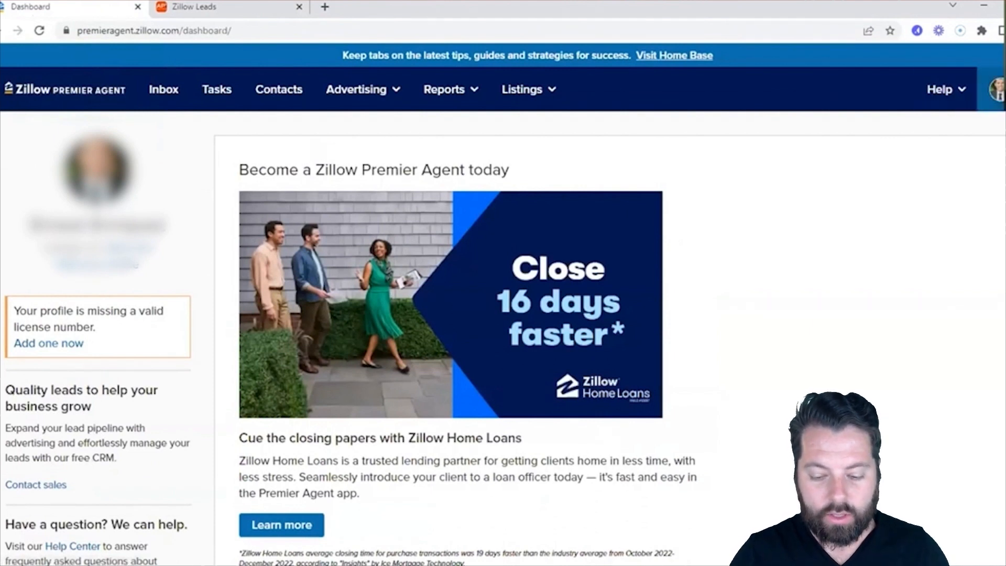
# Switch to Zillow Premier Agent and open the app integrations settings of the account.
pyautogui.click(995, 89)
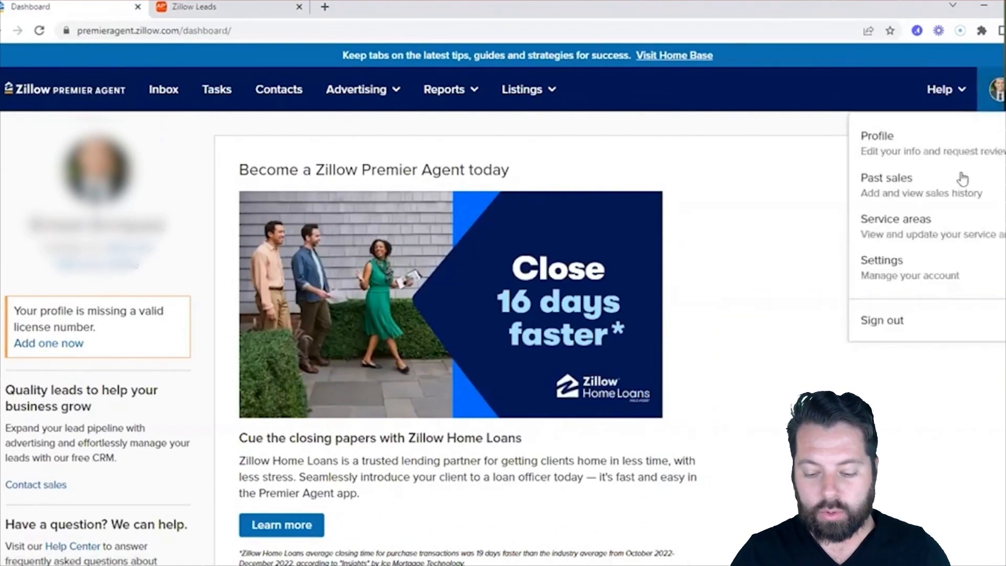
pyautogui.click(914, 282)
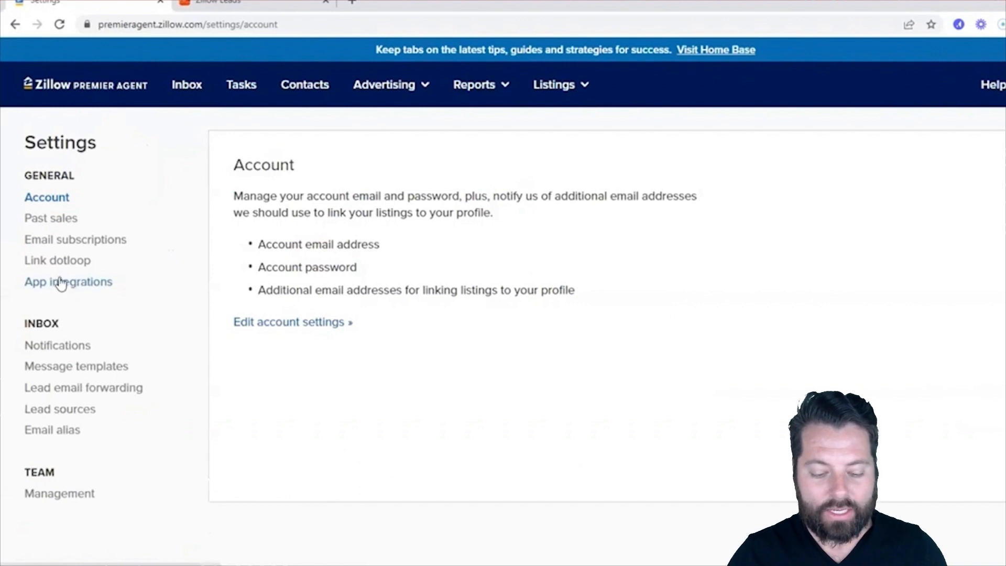
pyautogui.click(65, 285)
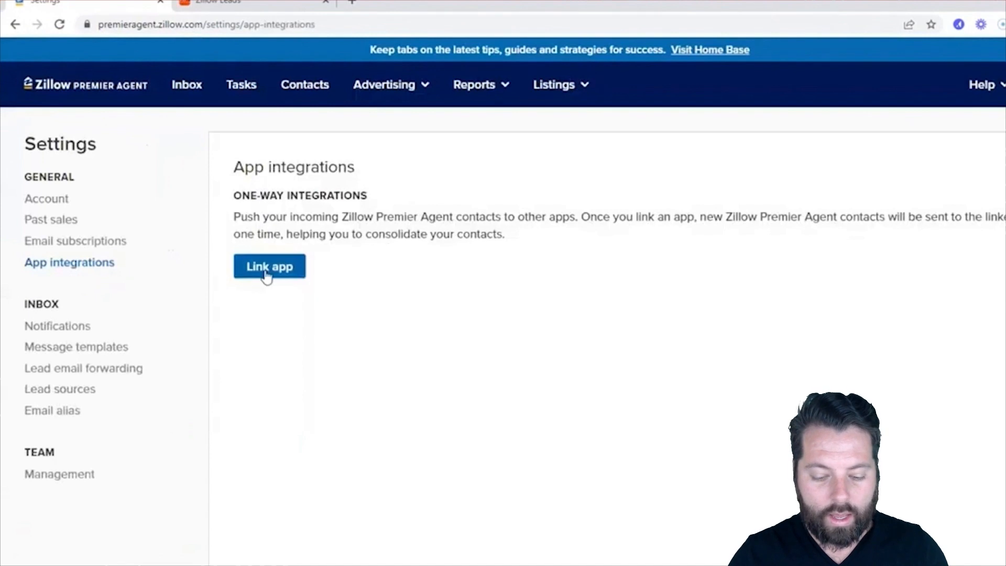
# Start linking an app for one-way integration and choose Apination as the partner.
pyautogui.click(267, 276)
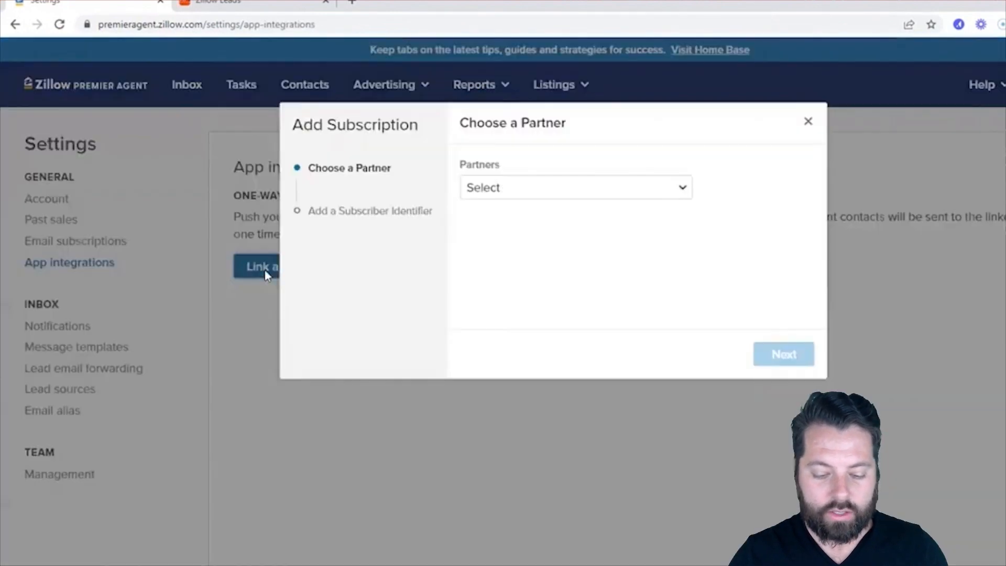
pyautogui.click(573, 197)
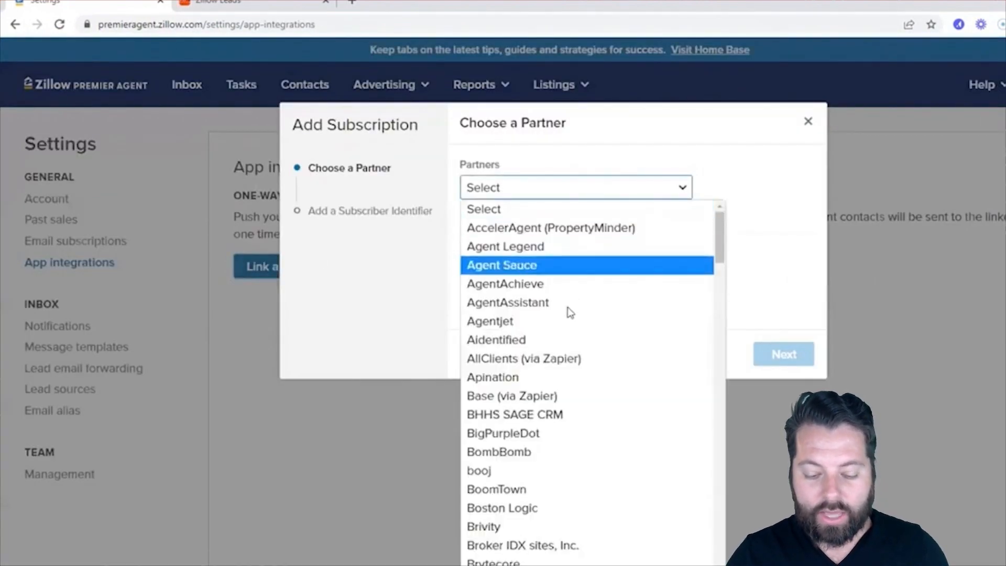
pyautogui.click(526, 378)
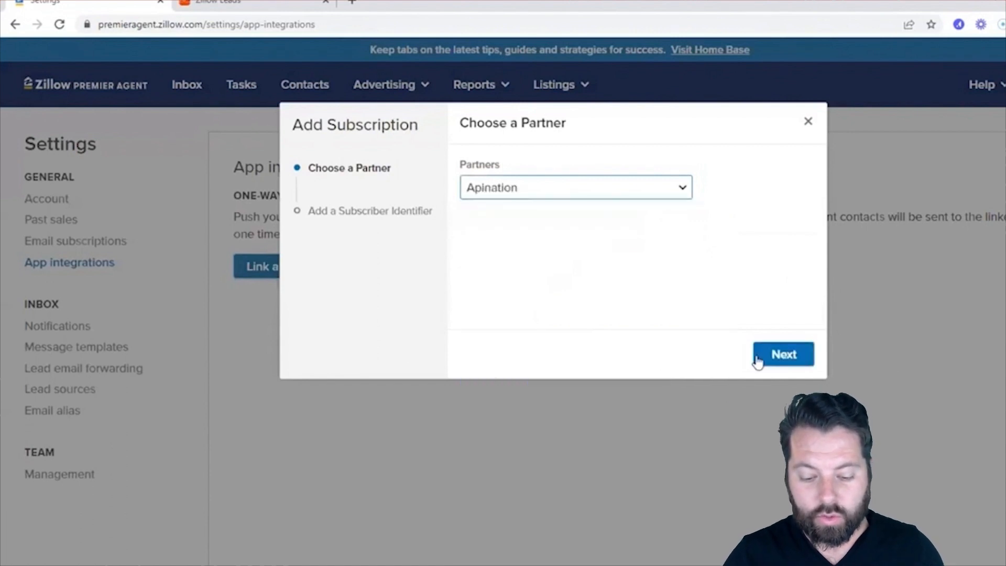
pyautogui.click(787, 356)
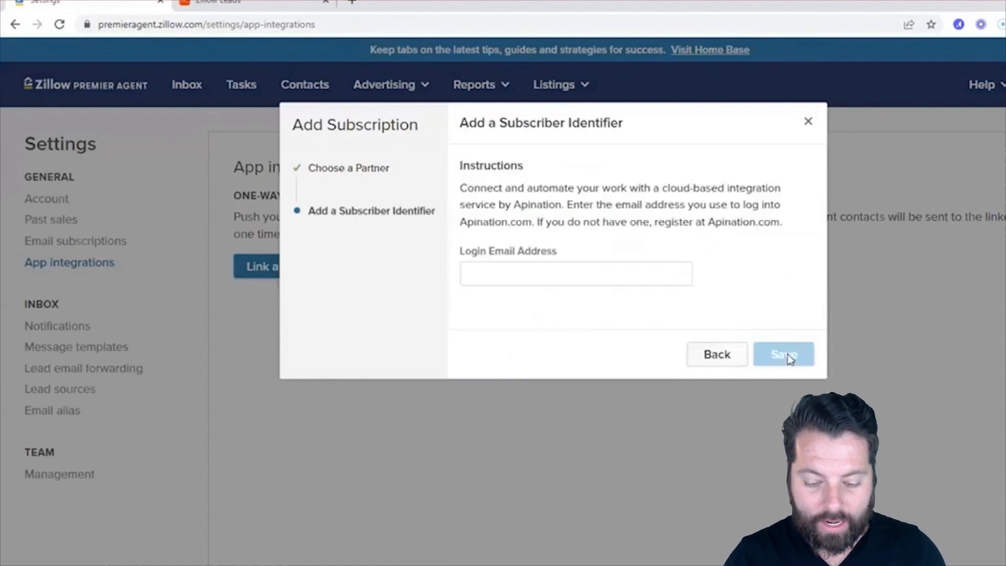
# Paste the Apination connection ID as the subscriber identifier in the login email address field and save the subscription.
pyautogui.click(544, 272)
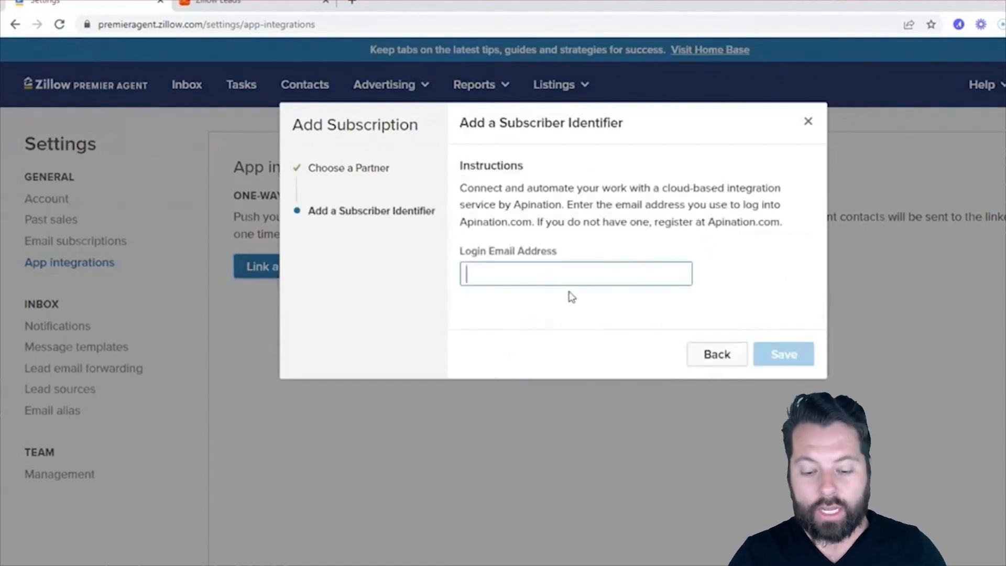
pyautogui.hotkey('ctrl', 'v')
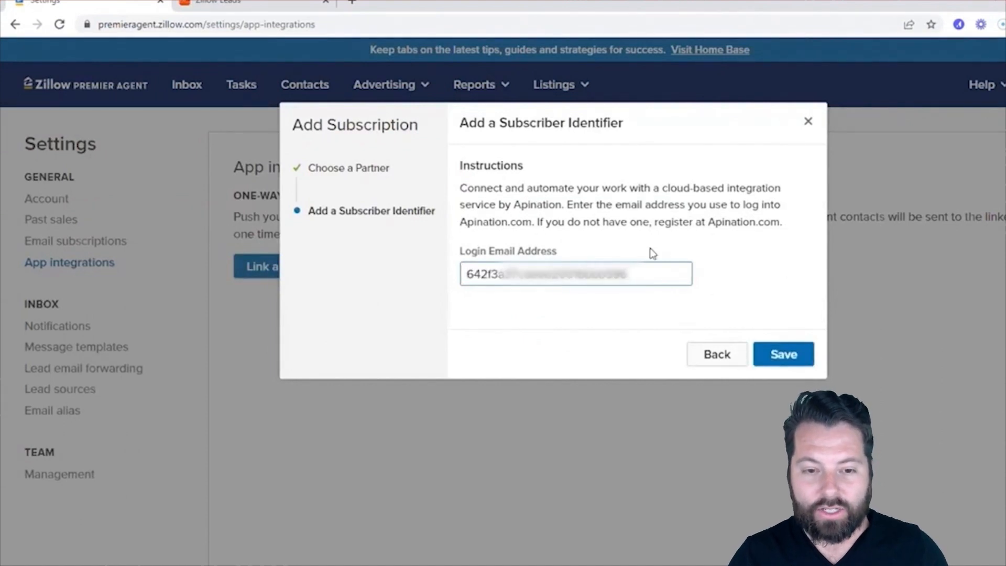
pyautogui.click(766, 355)
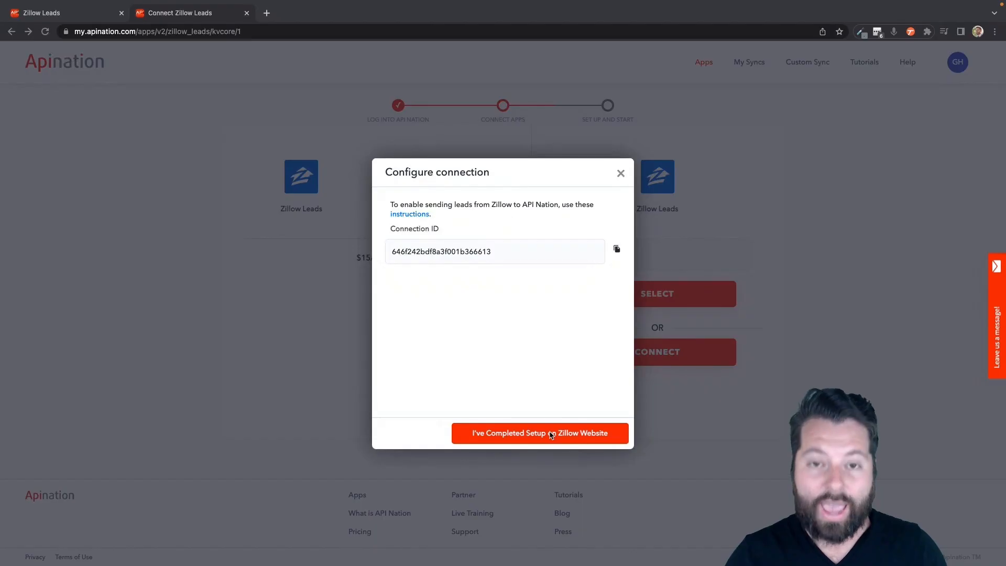
# Back in Apination, confirm and select the new Zillow Leads connection, and authorize API Nation to access the kvCORE account.
pyautogui.click(551, 435)
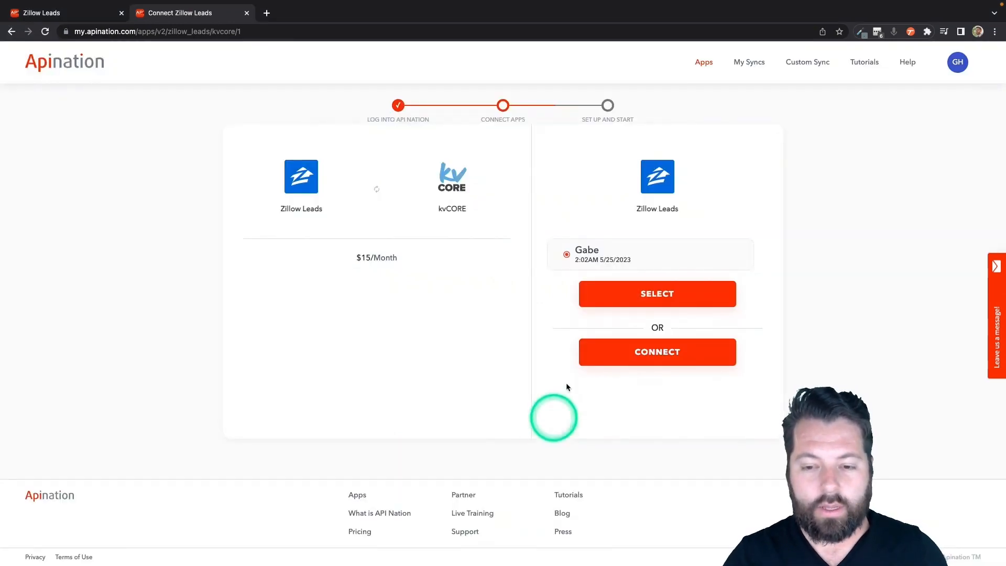
pyautogui.click(638, 297)
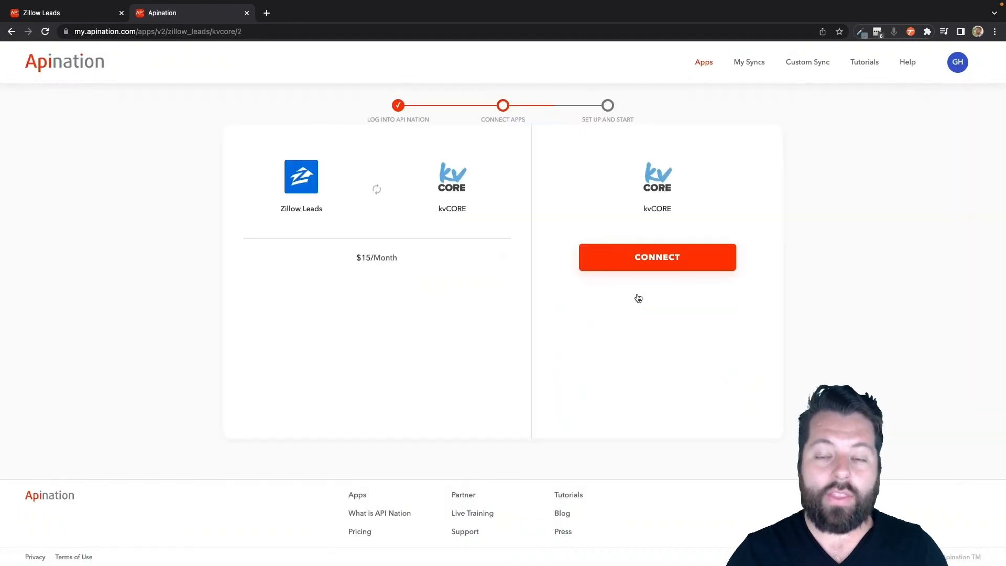
pyautogui.click(641, 269)
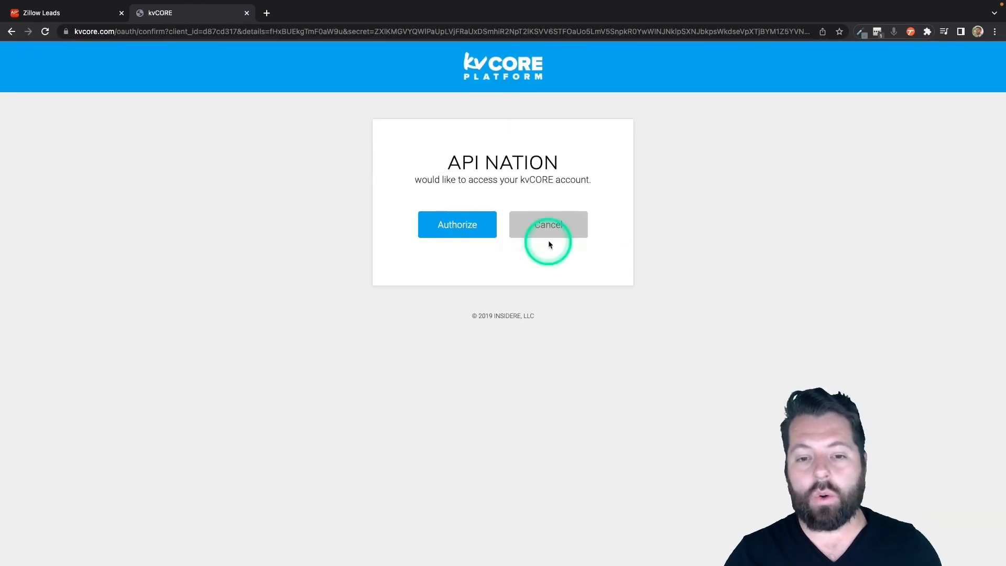
pyautogui.click(465, 227)
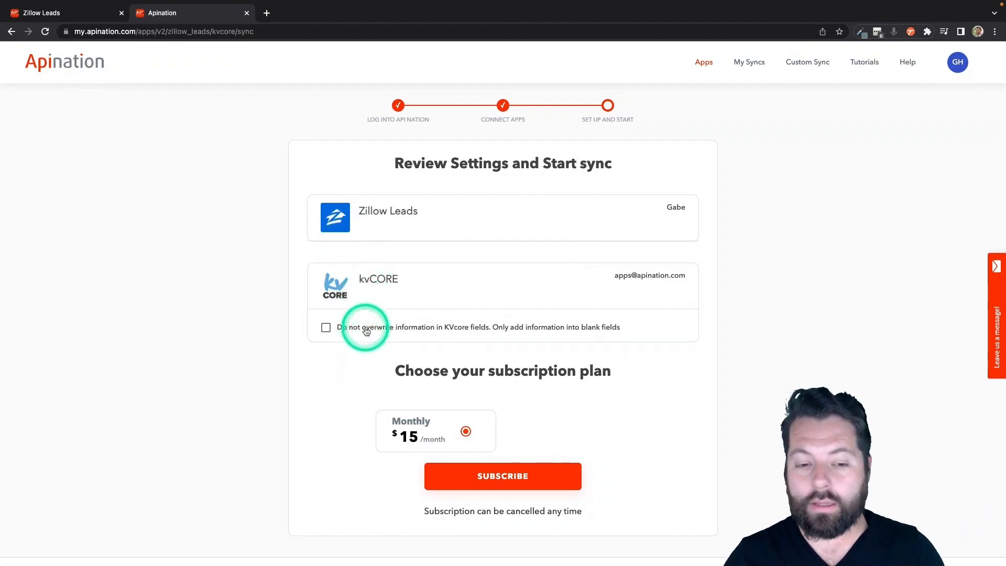
# Set the sync to not overwrite information in kvCORE fields and subscribe to the $15 monthly plan.
pyautogui.click(326, 328)
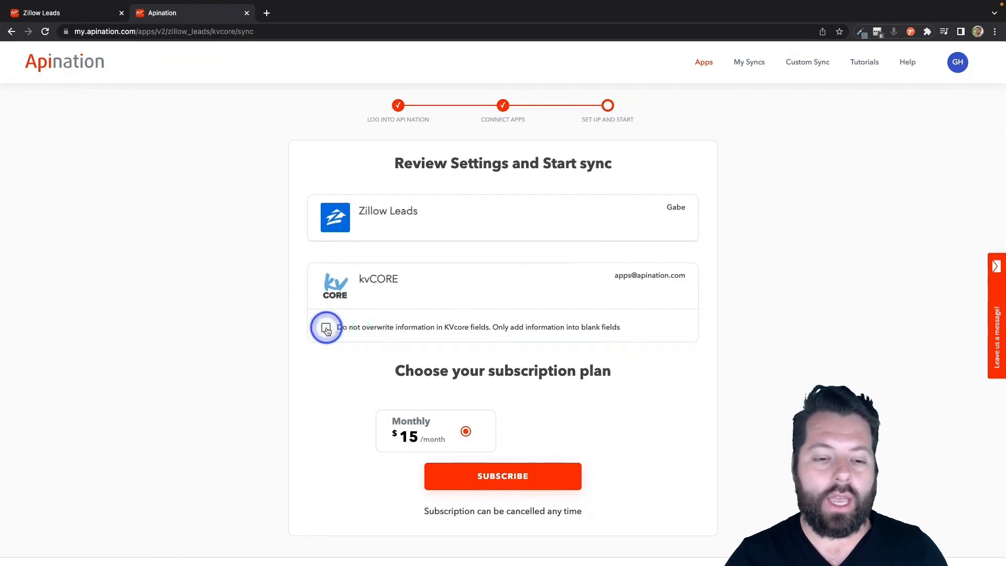
pyautogui.click(486, 485)
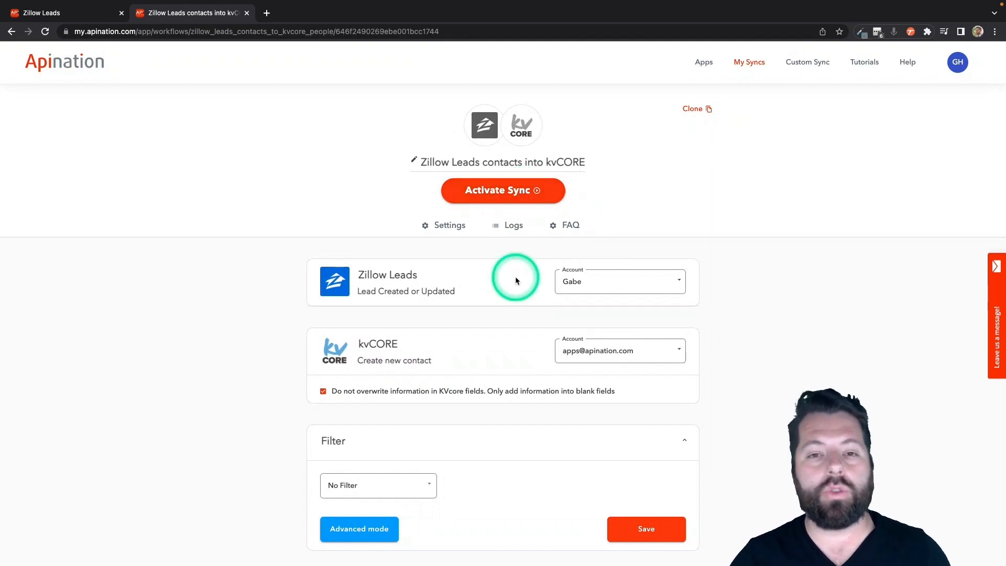
# Examine the Zillow Leads fields offered for filtering the sync, from Source through the Search Criteria entries, leaving it at No Filter.
pyautogui.scroll(-3, 515, 275)
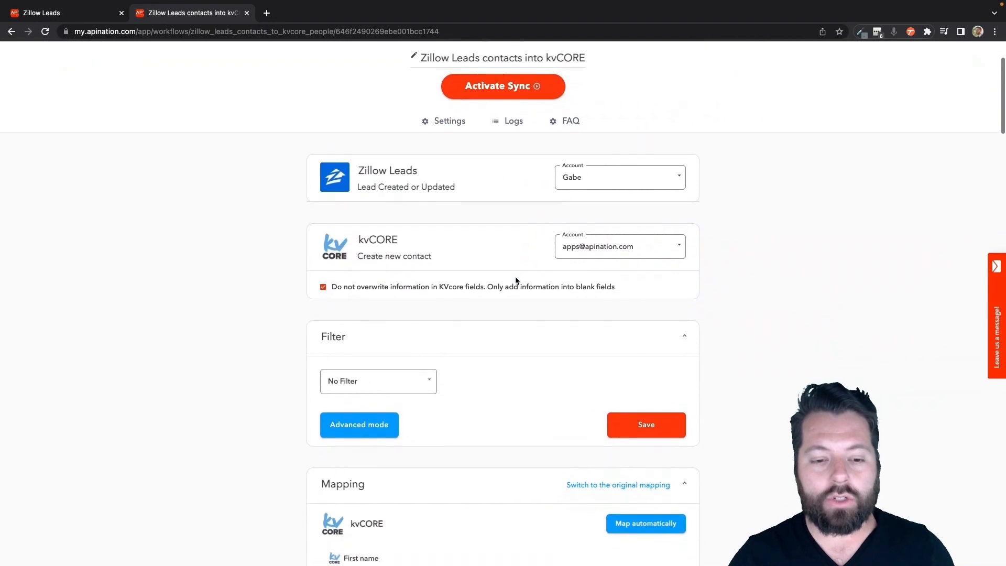
pyautogui.scroll(-3, 516, 277)
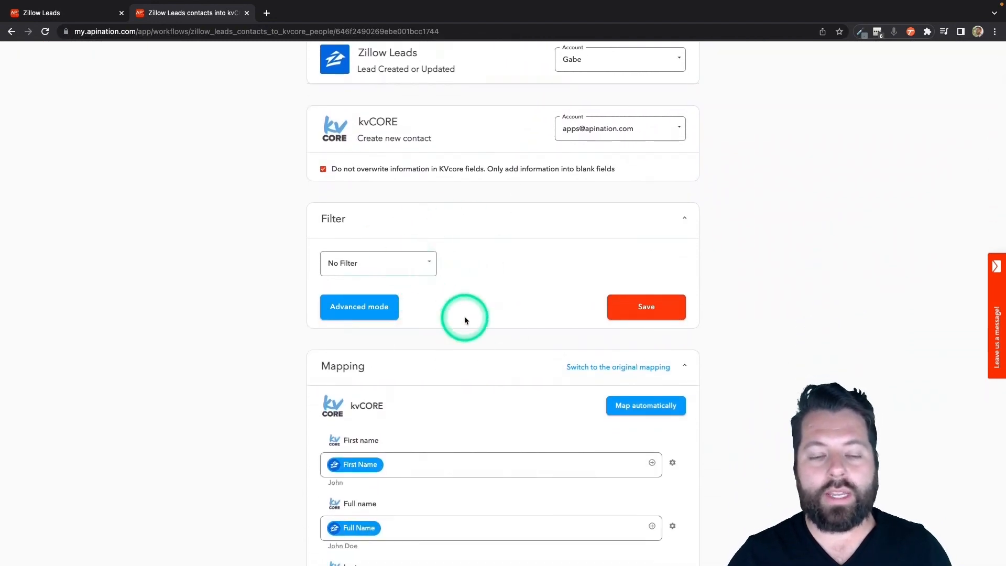
pyautogui.click(428, 266)
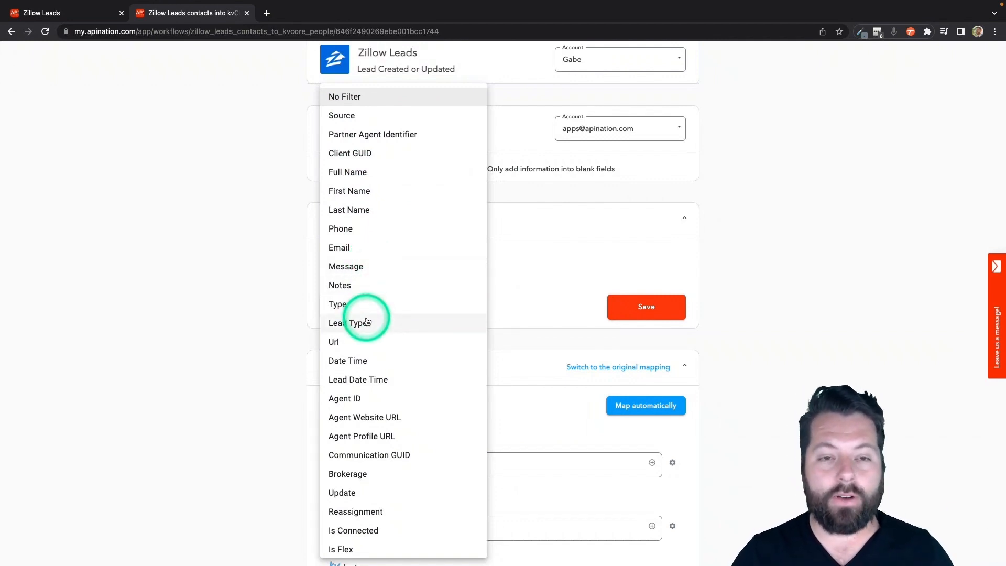
pyautogui.scroll(-2, 367, 322)
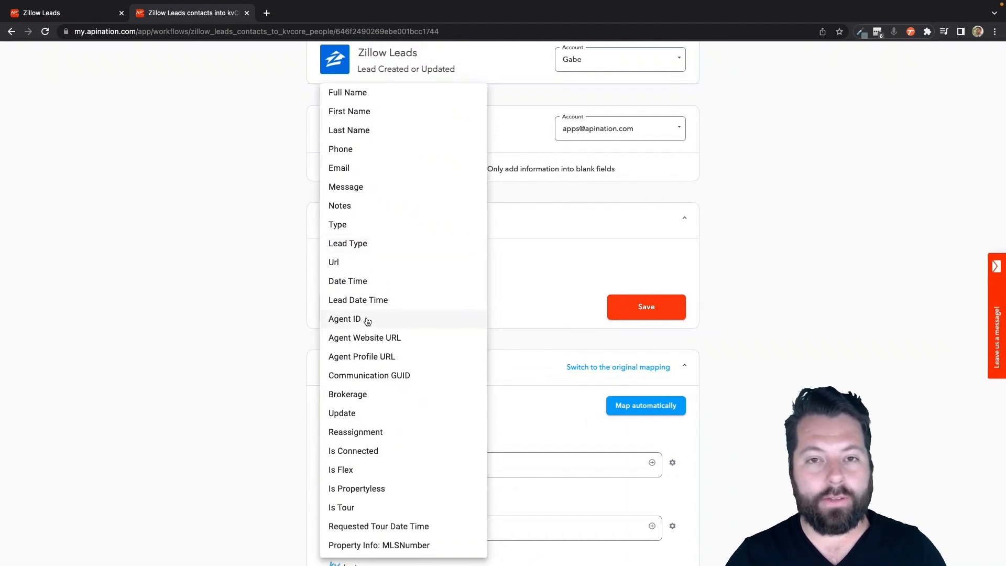
pyautogui.scroll(-2, 368, 322)
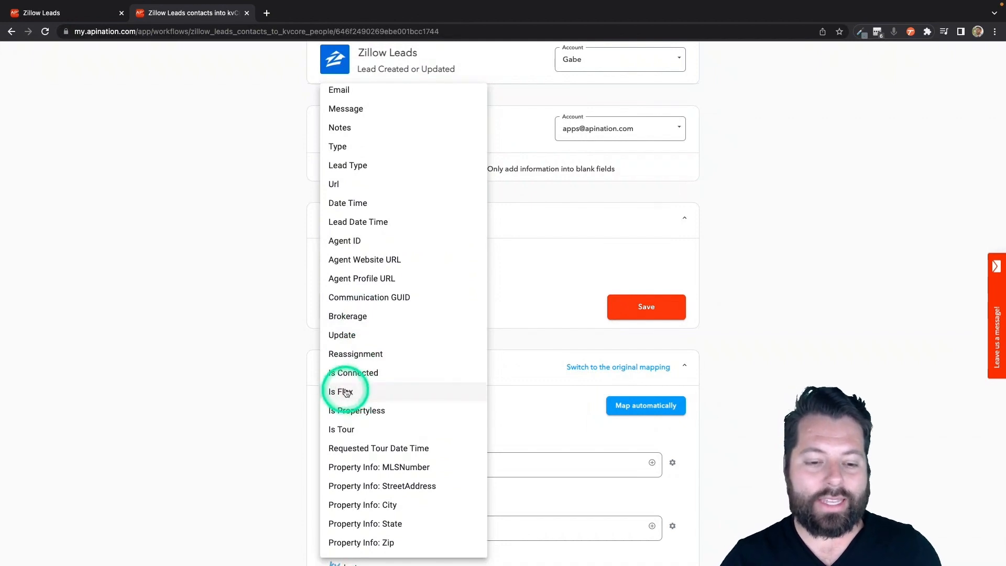
pyautogui.scroll(1, 341, 238)
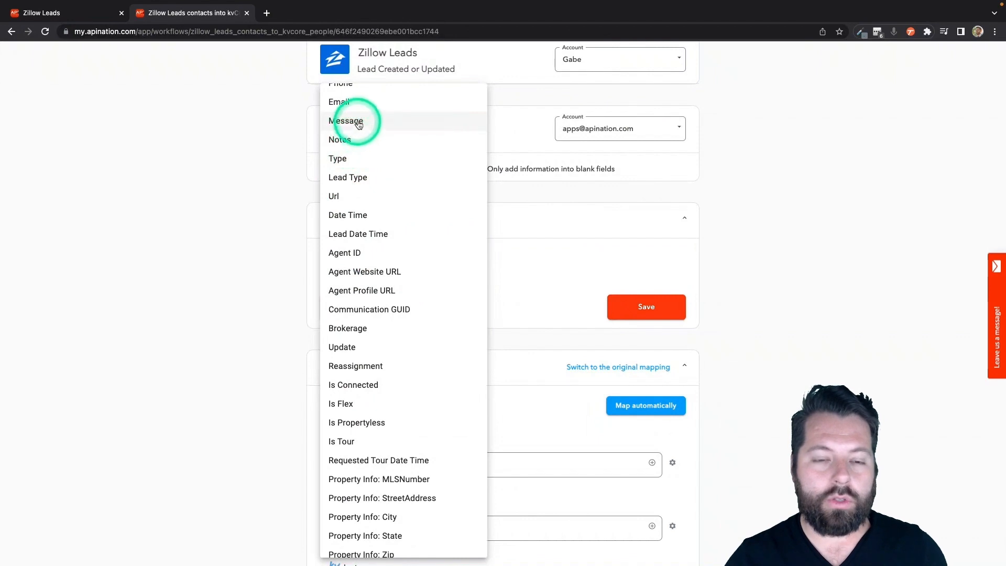
pyautogui.scroll(2, 387, 186)
pyautogui.scroll(-3, 388, 187)
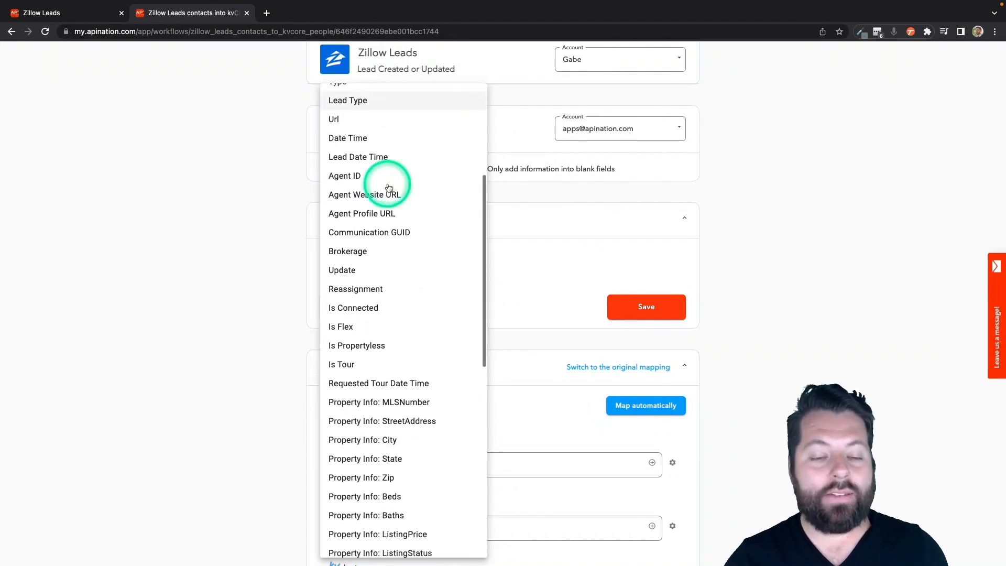
pyautogui.scroll(-8, 389, 188)
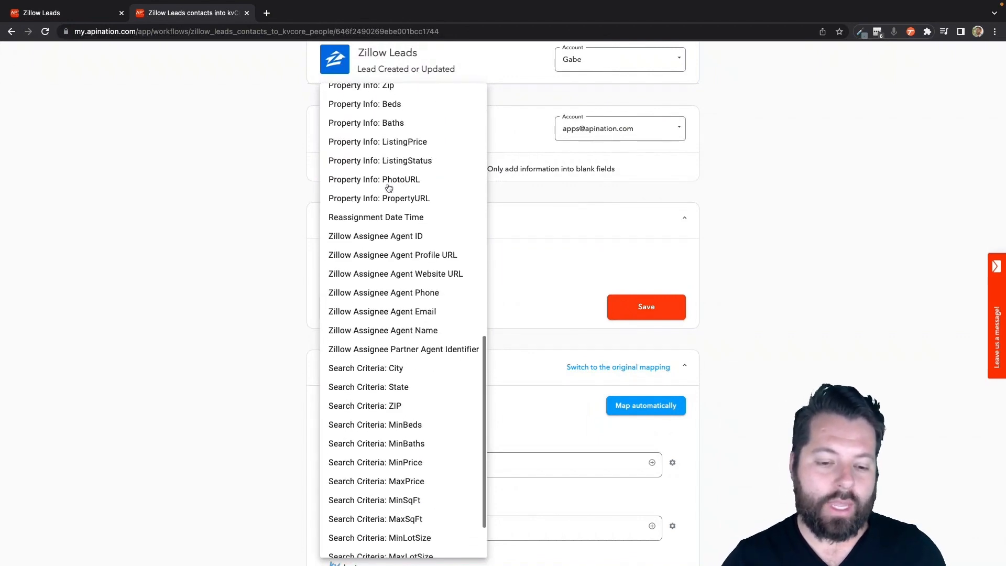
pyautogui.scroll(-3, 389, 187)
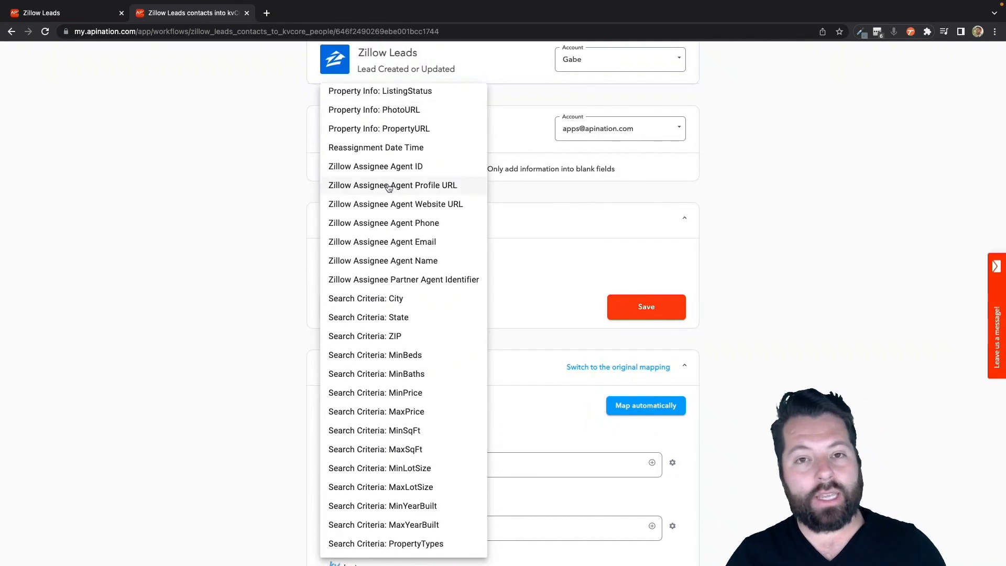
pyautogui.moveTo(269, 235); pyautogui.dragTo(300, 290)
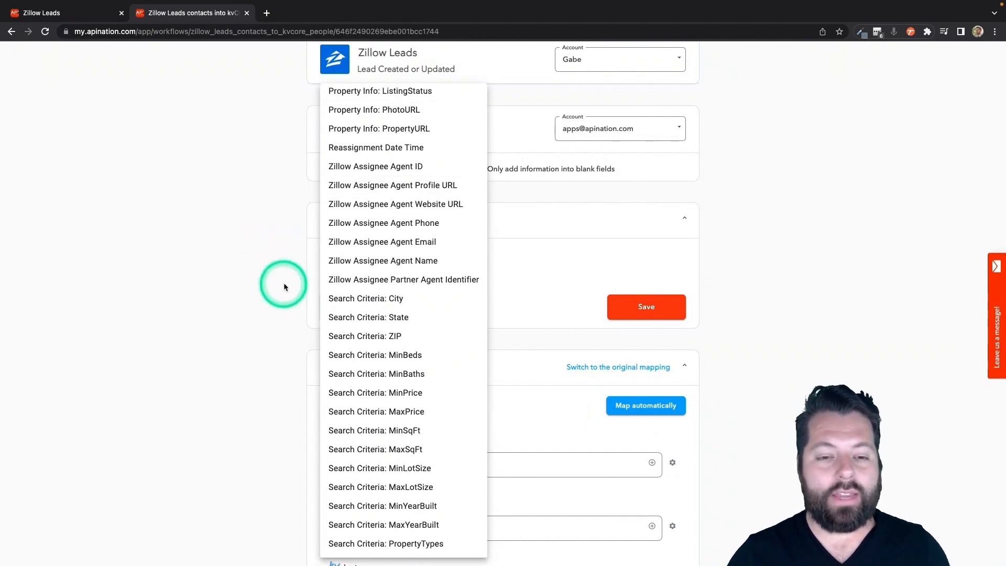
pyautogui.click(285, 286)
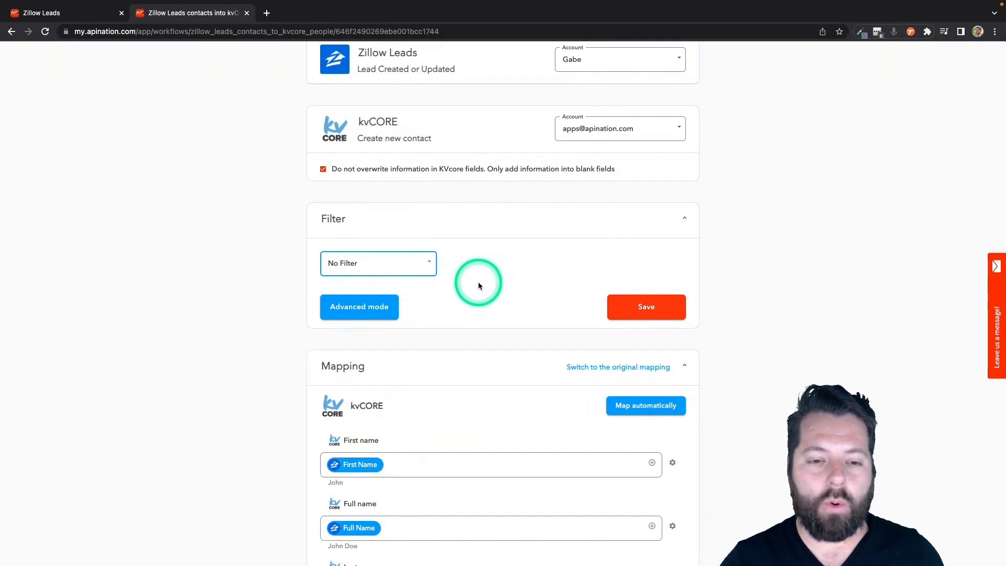
# Review how the kvCORE contact fields are mapped to Zillow Leads data, from the names, email and phone through the note and lead type.
pyautogui.scroll(-2, 483, 378)
pyautogui.scroll(-5, 483, 382)
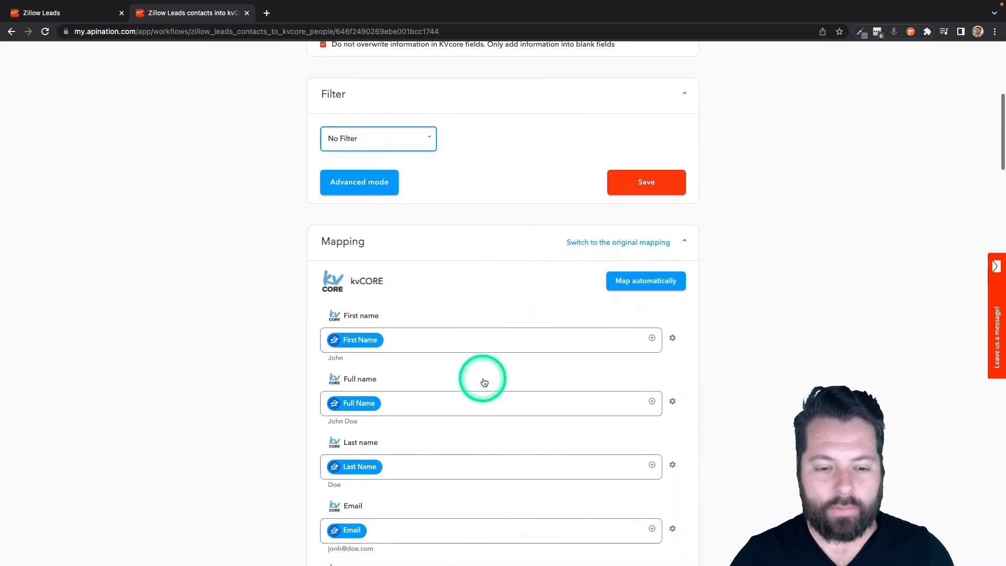
pyautogui.scroll(-2, 448, 331)
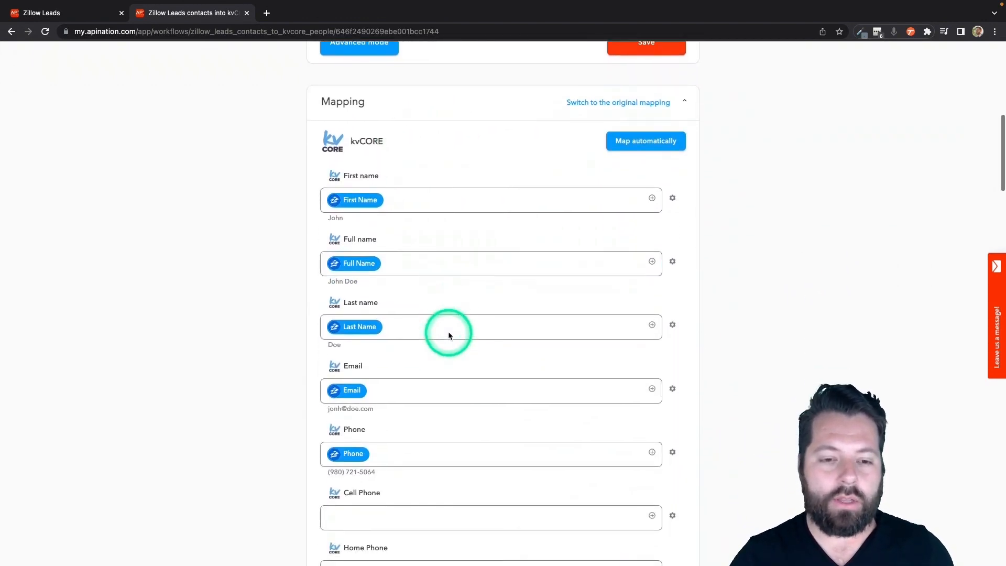
pyautogui.click(380, 200)
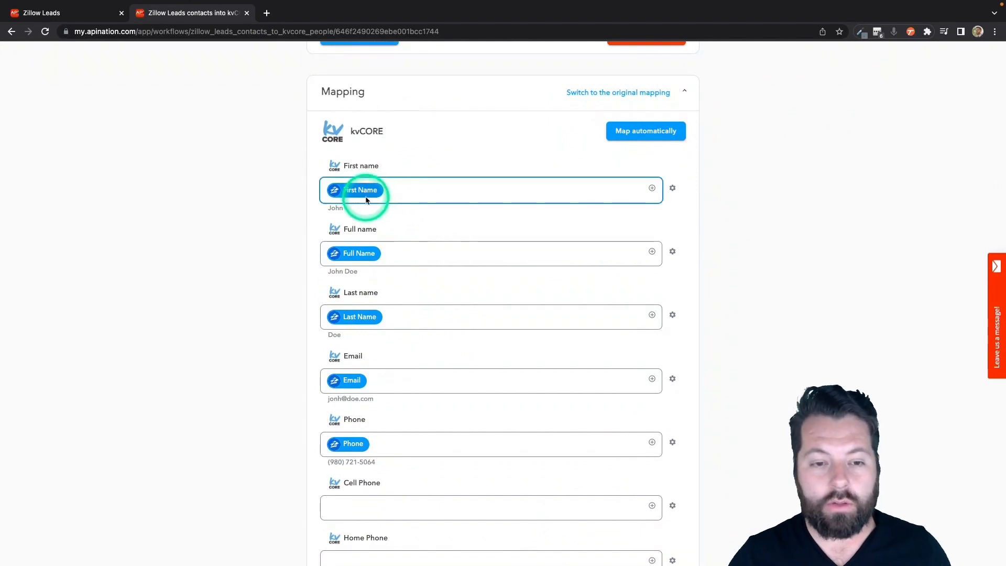
pyautogui.click(366, 253)
pyautogui.click(362, 280)
pyautogui.click(354, 444)
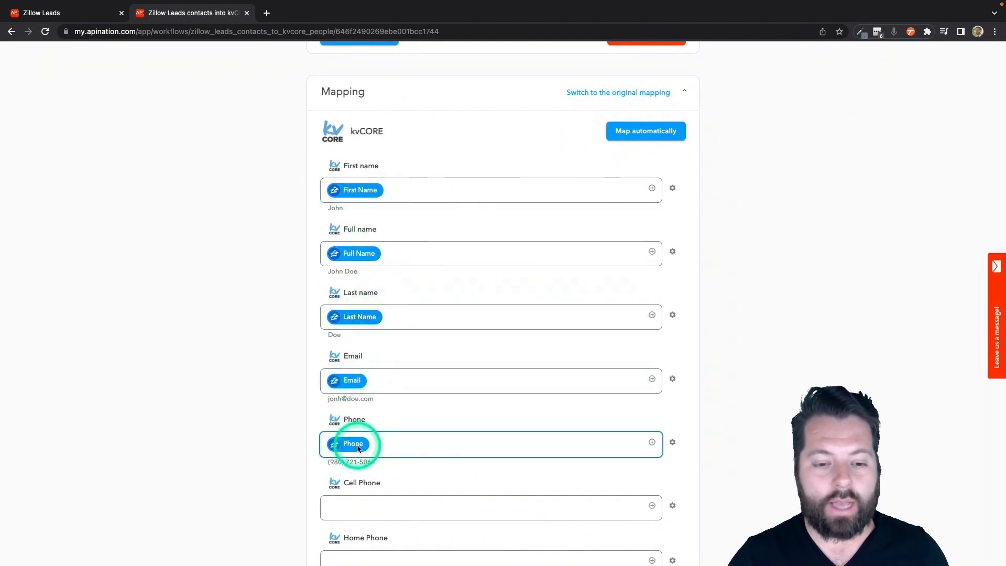
pyautogui.scroll(-2, 352, 455)
pyautogui.click(358, 455)
pyautogui.scroll(-7, 357, 454)
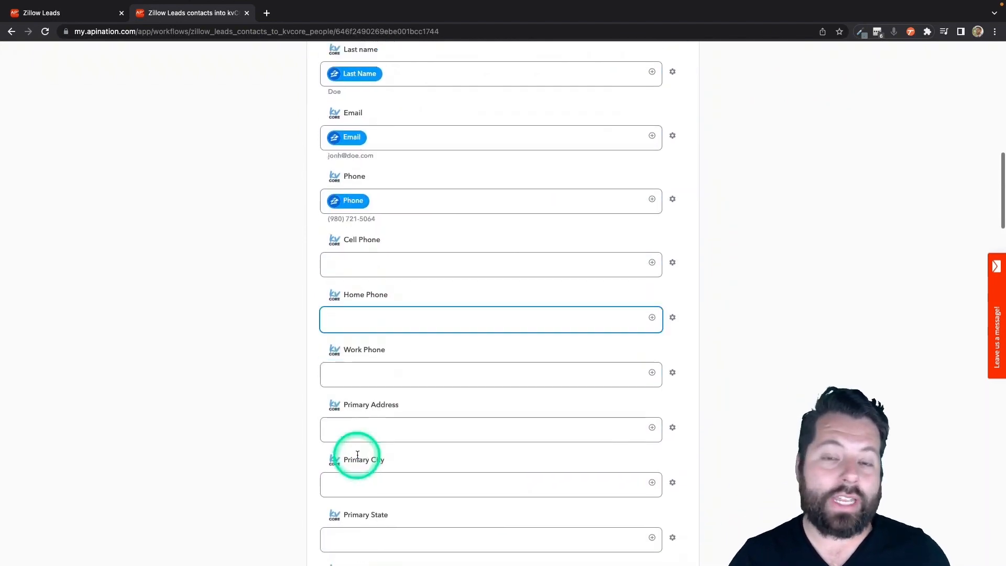
pyautogui.scroll(-7, 358, 457)
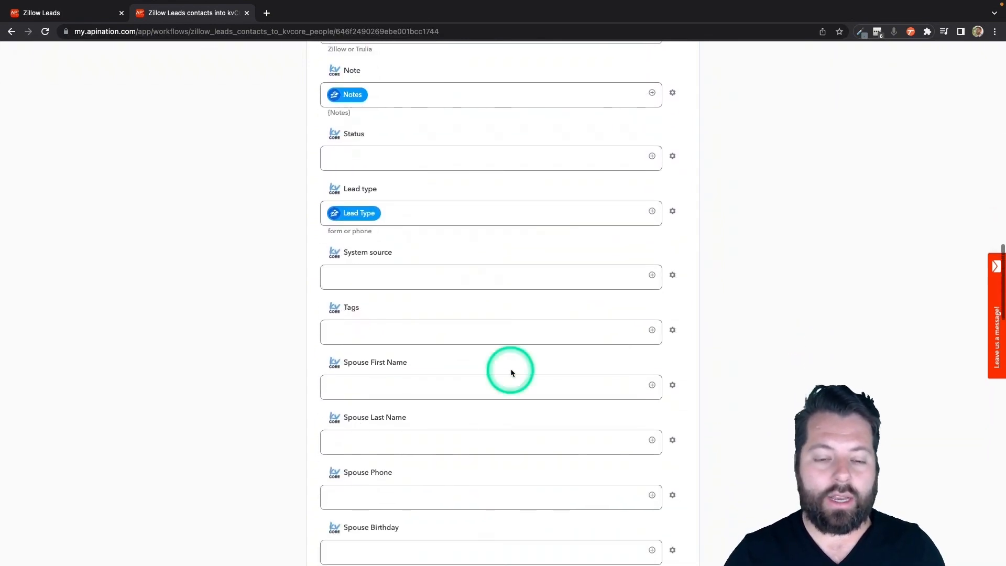
# Map the kvCORE System source field to the Zillow Leads Source field.
pyautogui.click(652, 276)
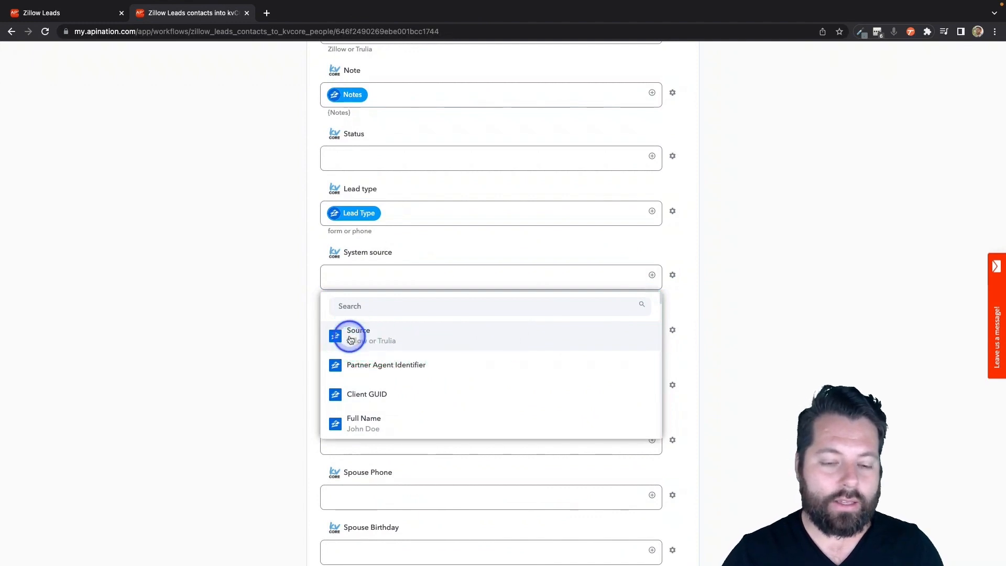
pyautogui.click(352, 336)
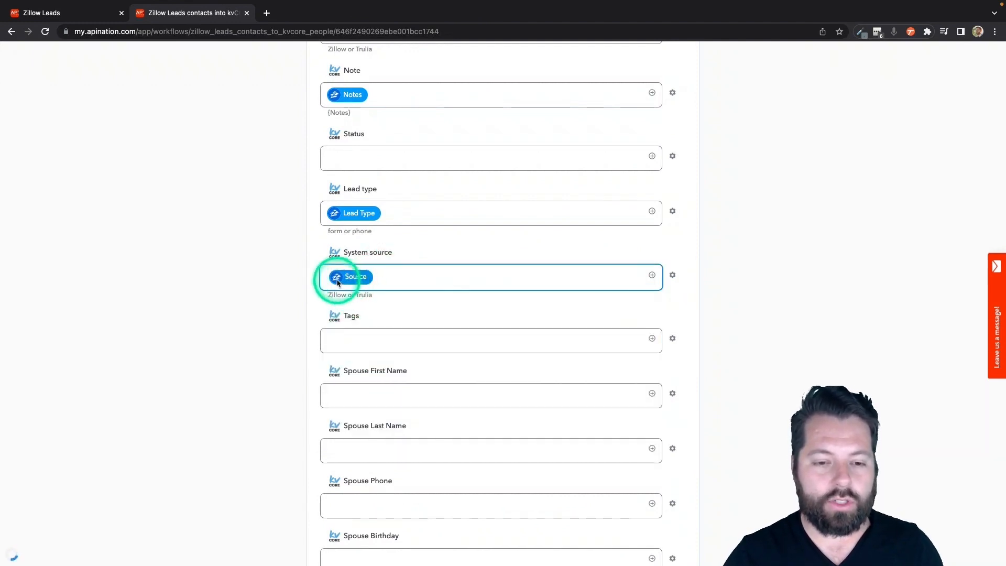
pyautogui.click(367, 253)
pyautogui.click(388, 308)
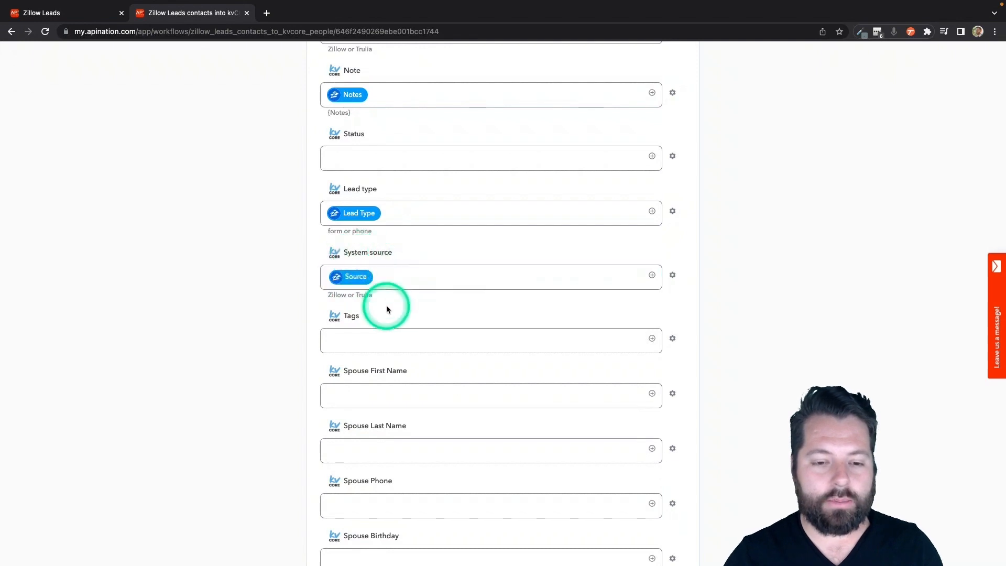
# Enter ZillowLead as the fixed text for the kvCORE Tags field in the mapping.
pyautogui.scroll(-3, 383, 294)
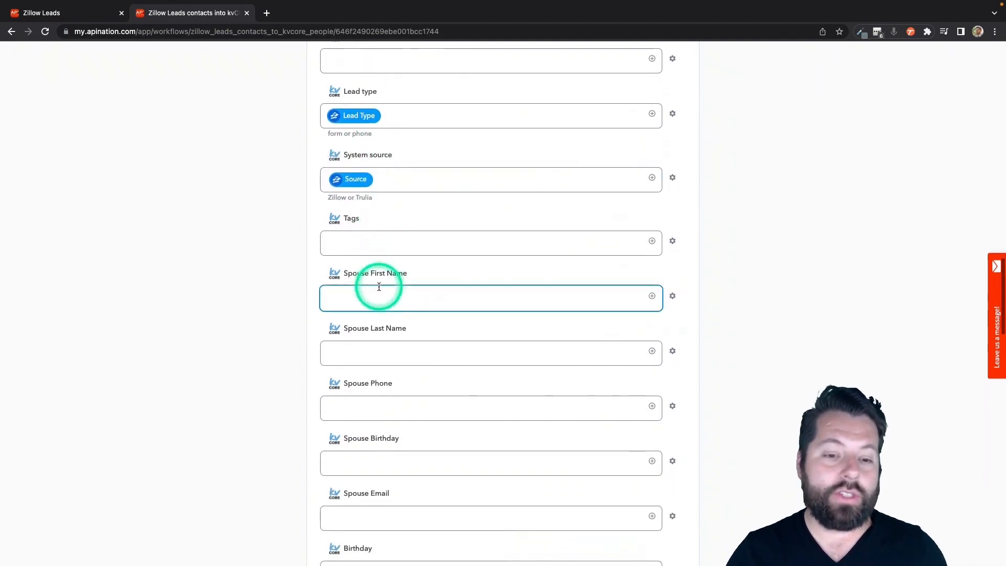
pyautogui.click(374, 255)
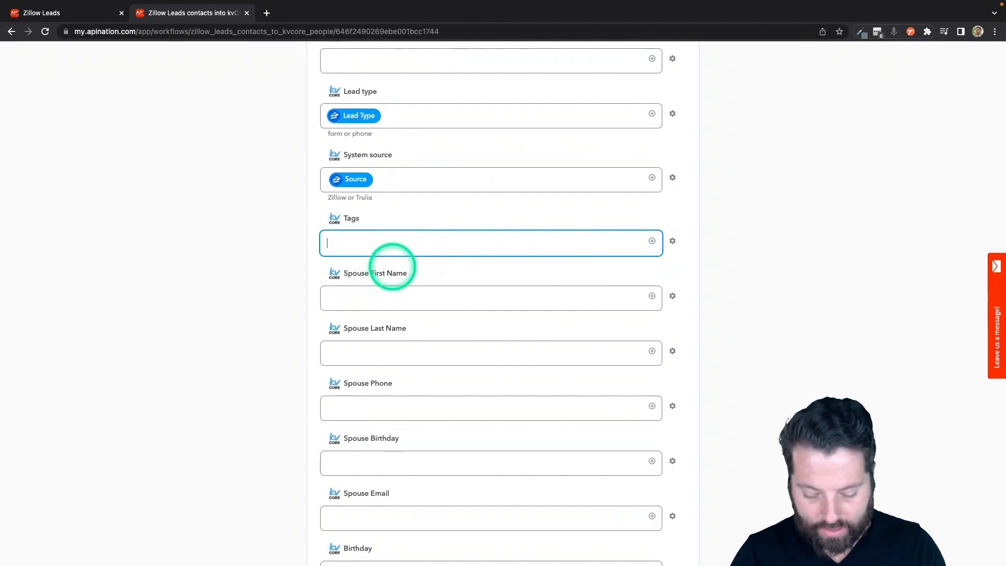
pyautogui.write('ZillowLead')
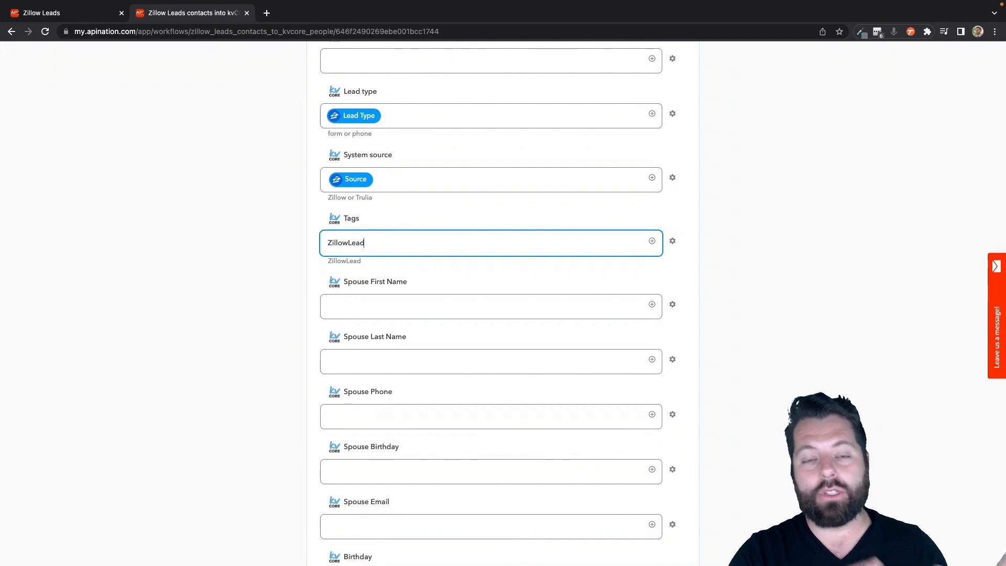
pyautogui.click(368, 242)
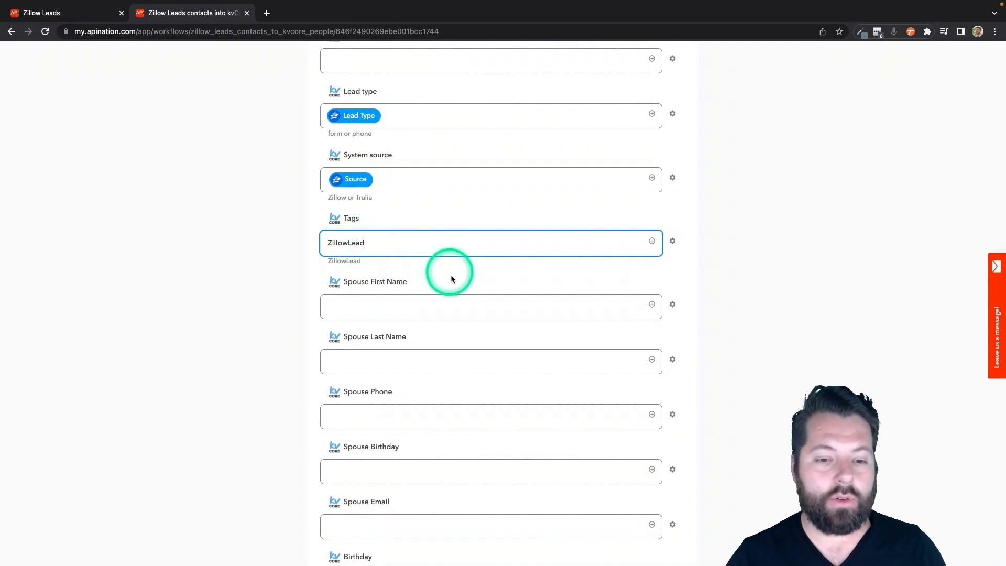
# Look over the remaining kvCORE mapping fields and recheck the available filter fields, keeping No Filter selected.
pyautogui.scroll(-8, 467, 303)
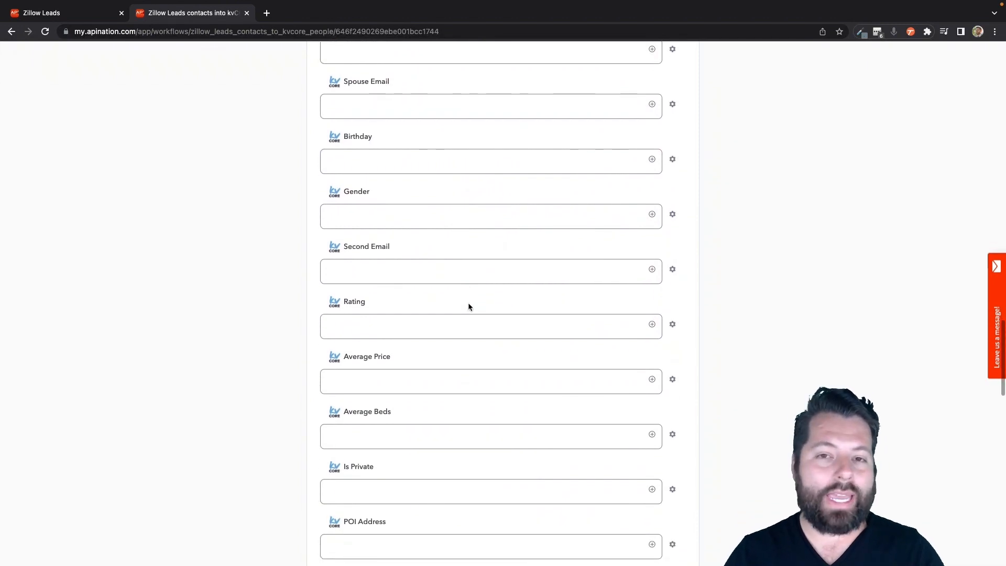
pyautogui.scroll(13, 468, 307)
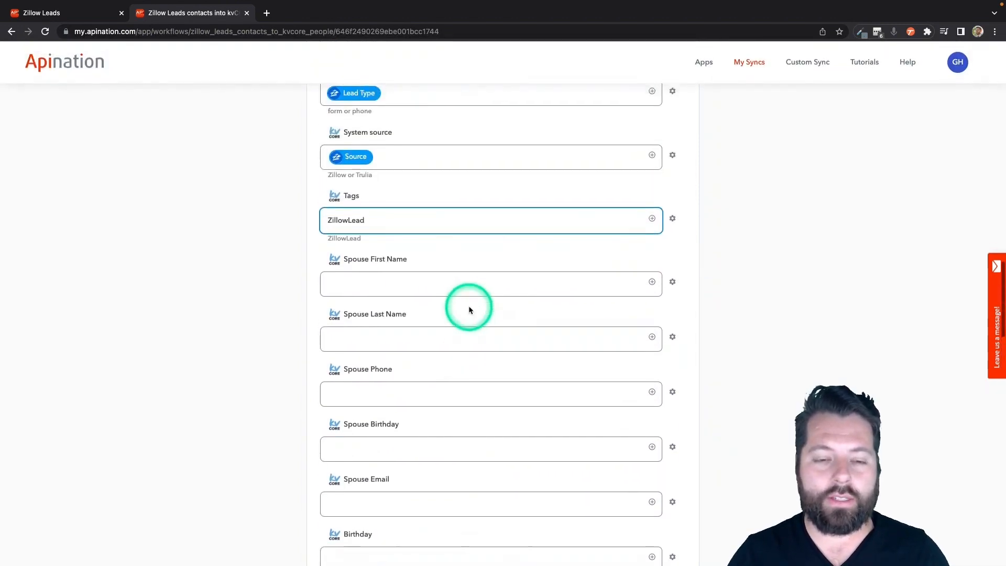
pyautogui.scroll(16, 469, 310)
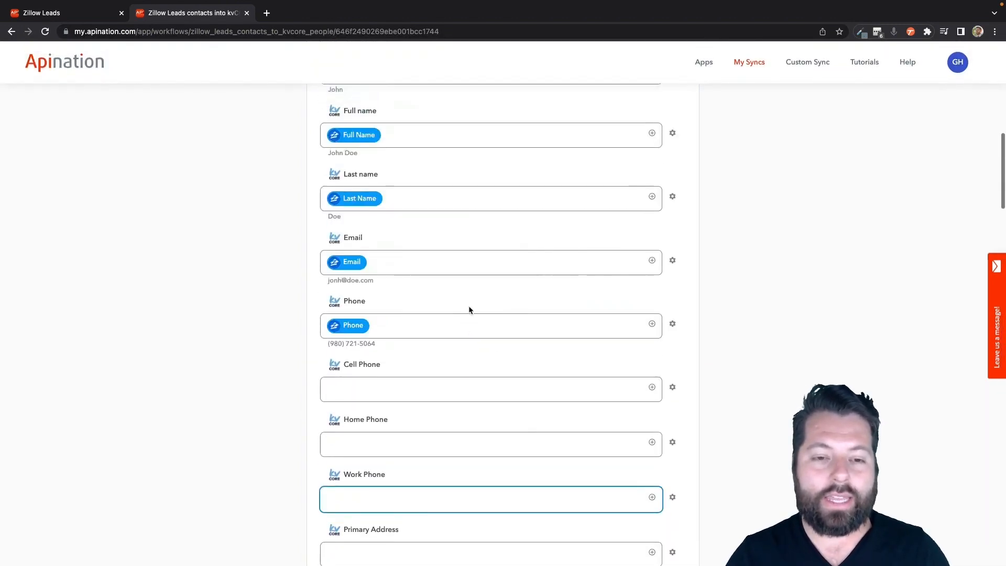
pyautogui.scroll(3, 468, 315)
pyautogui.click(422, 313)
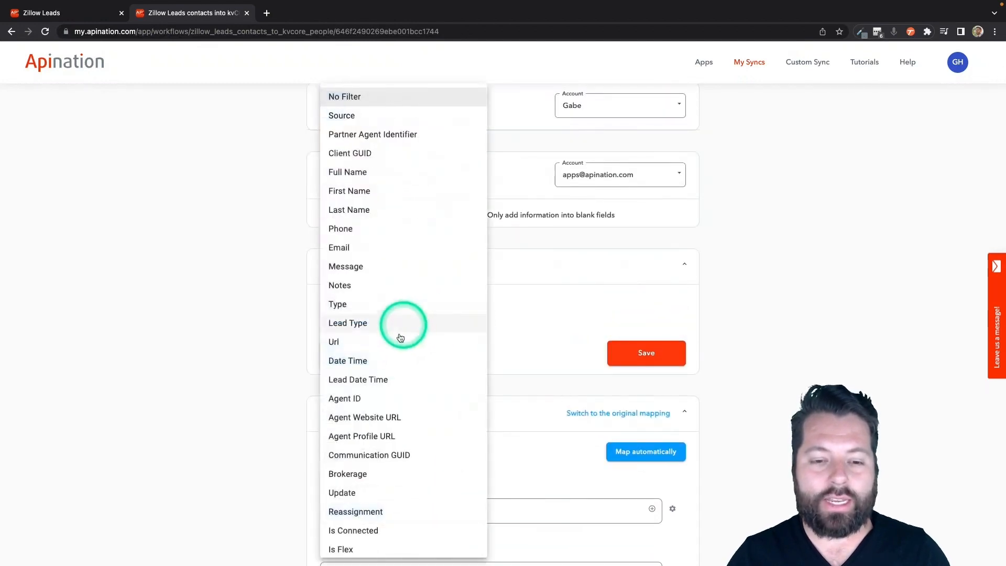
pyautogui.scroll(-1, 398, 346)
pyautogui.scroll(-4, 396, 355)
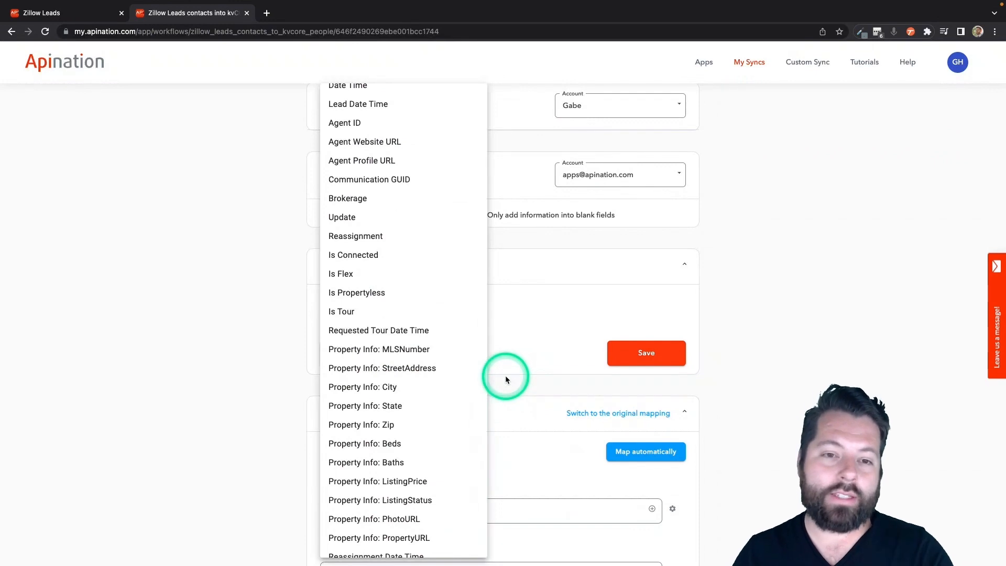
pyautogui.click(534, 361)
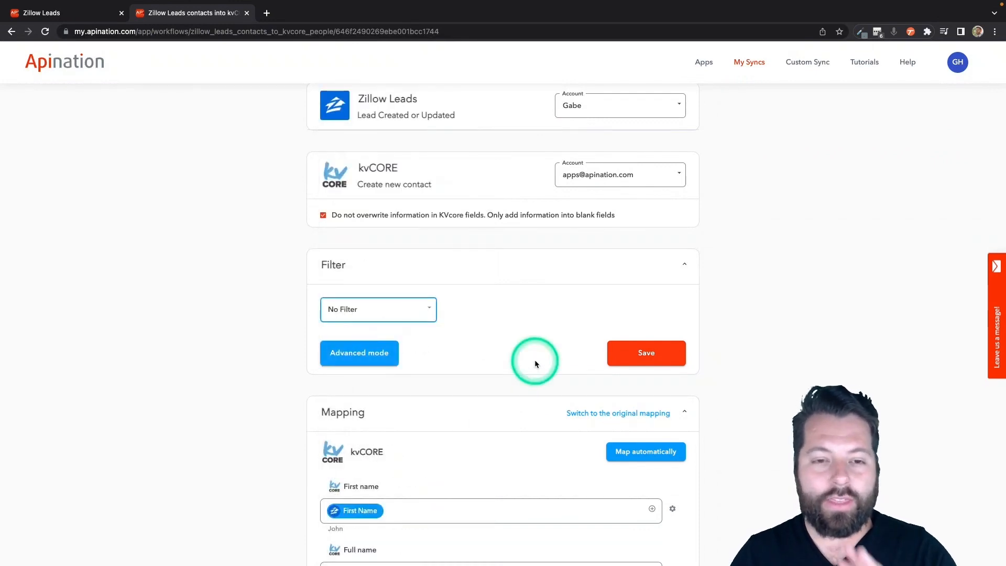
# Activate the Zillow Leads contacts into kvCORE sync.
pyautogui.scroll(4, 461, 324)
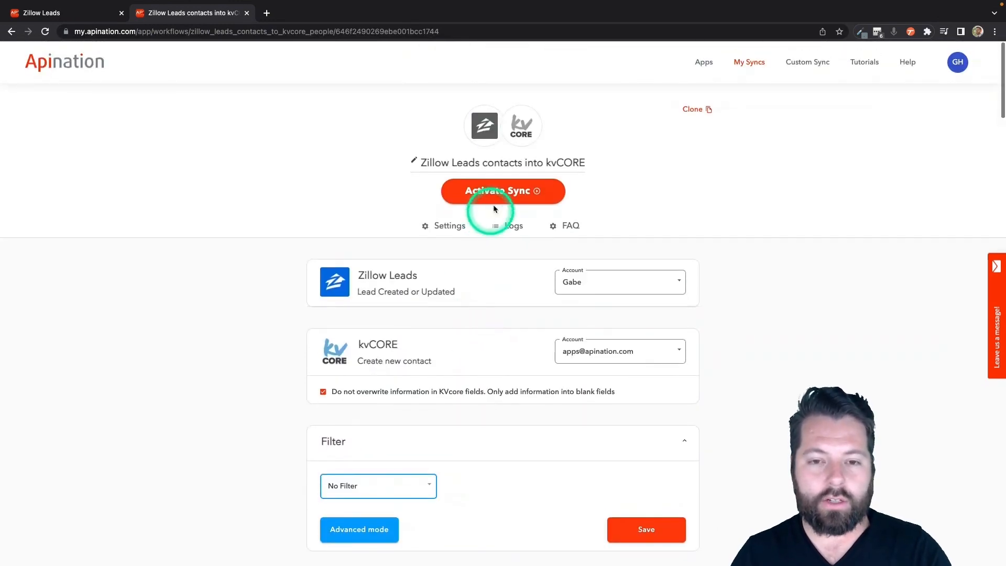
pyautogui.click(494, 205)
pyautogui.click(549, 316)
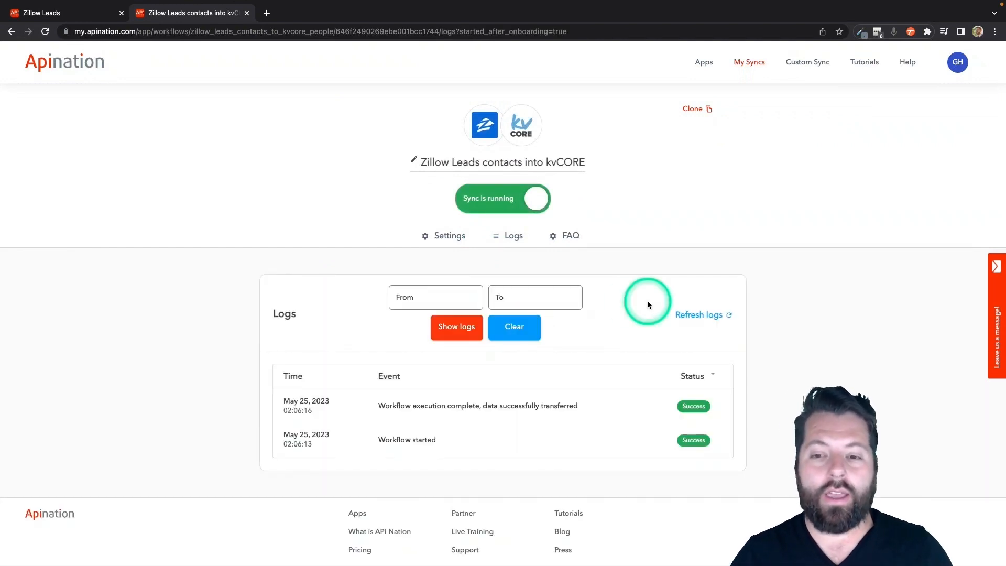
# Open the sync's settings and look through the available filter fields, including the Property Info and Search Criteria entries.
pyautogui.click(449, 235)
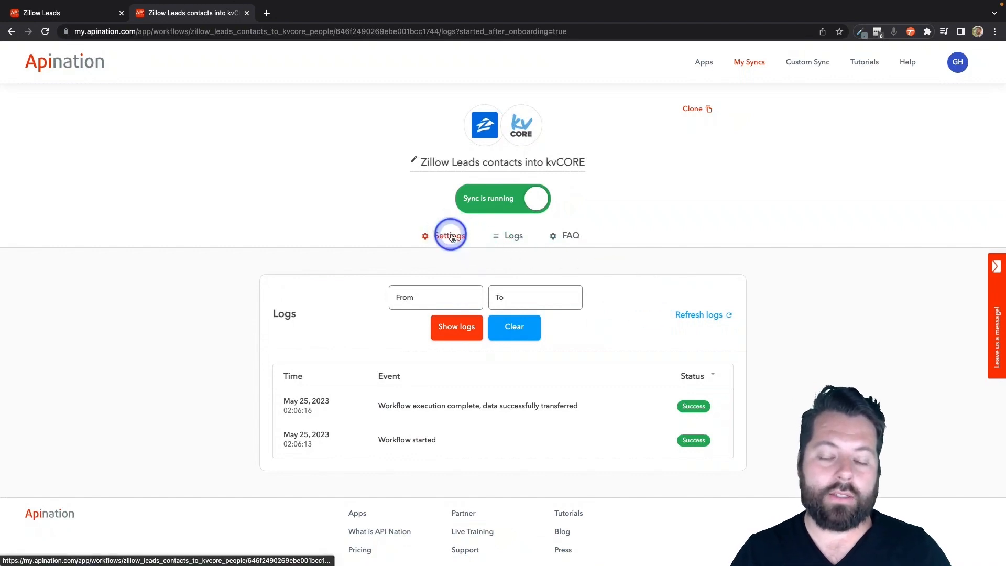
pyautogui.scroll(-1, 467, 304)
pyautogui.scroll(-2, 468, 305)
pyautogui.click(434, 341)
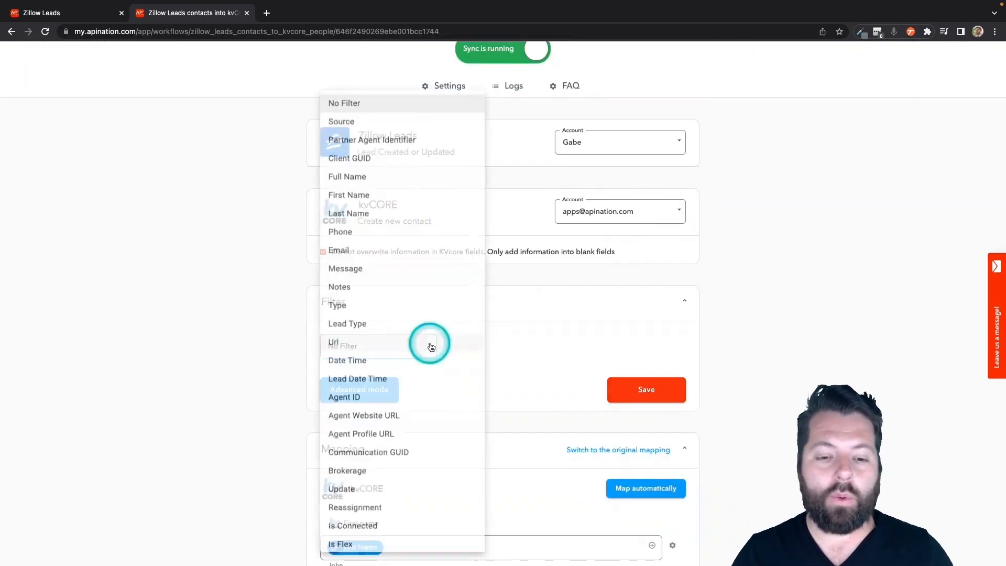
pyautogui.scroll(-1, 419, 417)
pyautogui.scroll(-1, 420, 416)
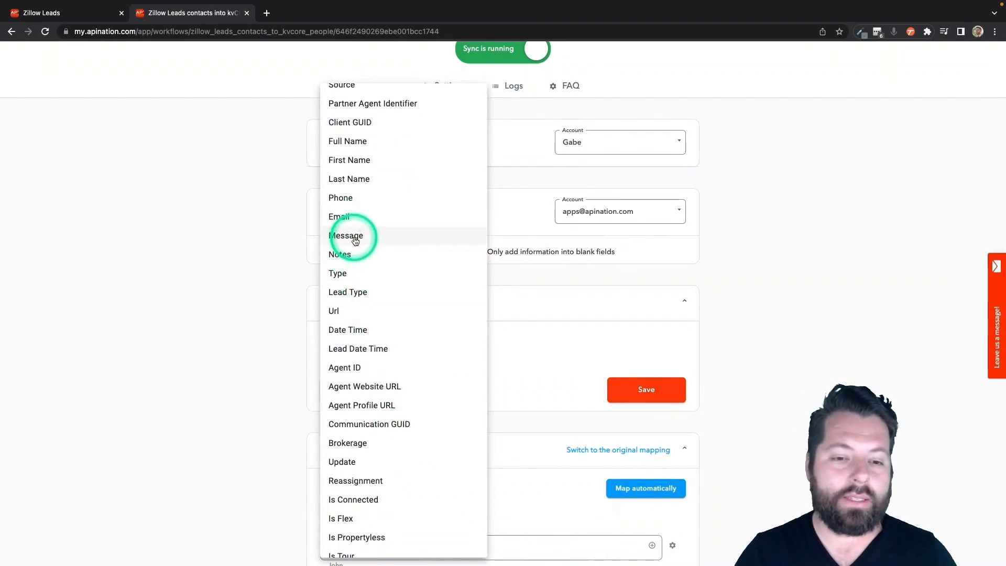
pyautogui.scroll(-3, 360, 472)
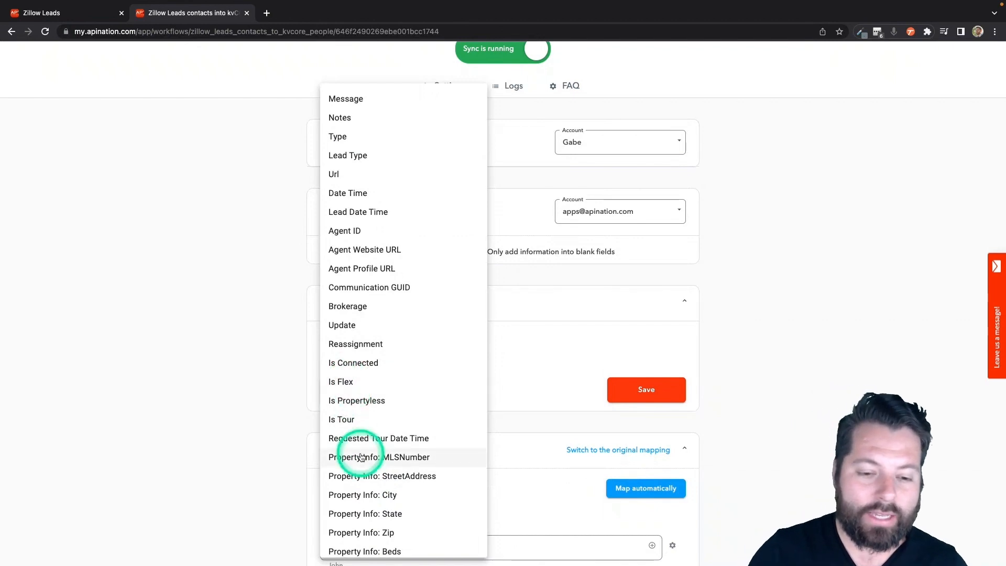
pyautogui.scroll(-10, 367, 472)
pyautogui.scroll(-2, 361, 458)
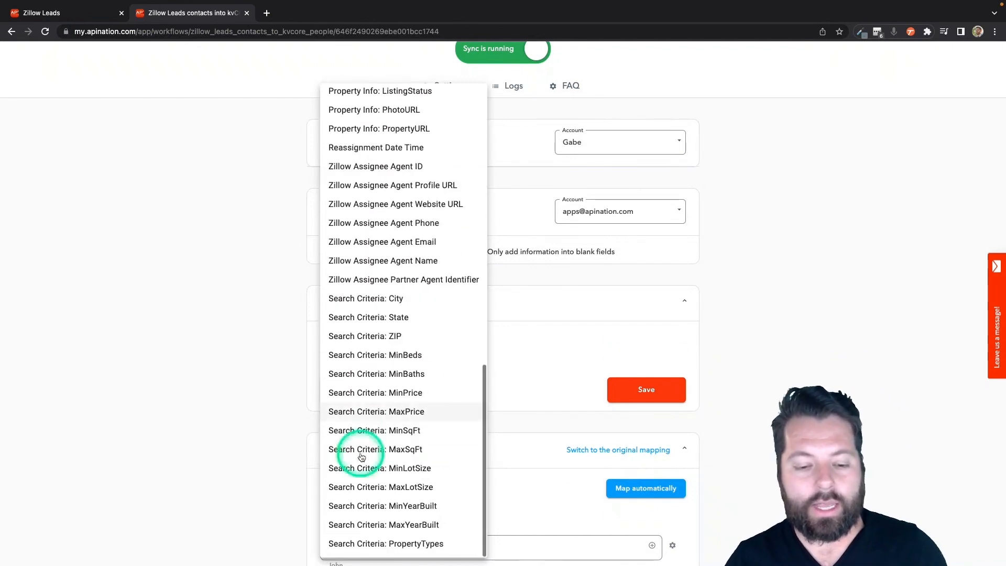
pyautogui.click(382, 394)
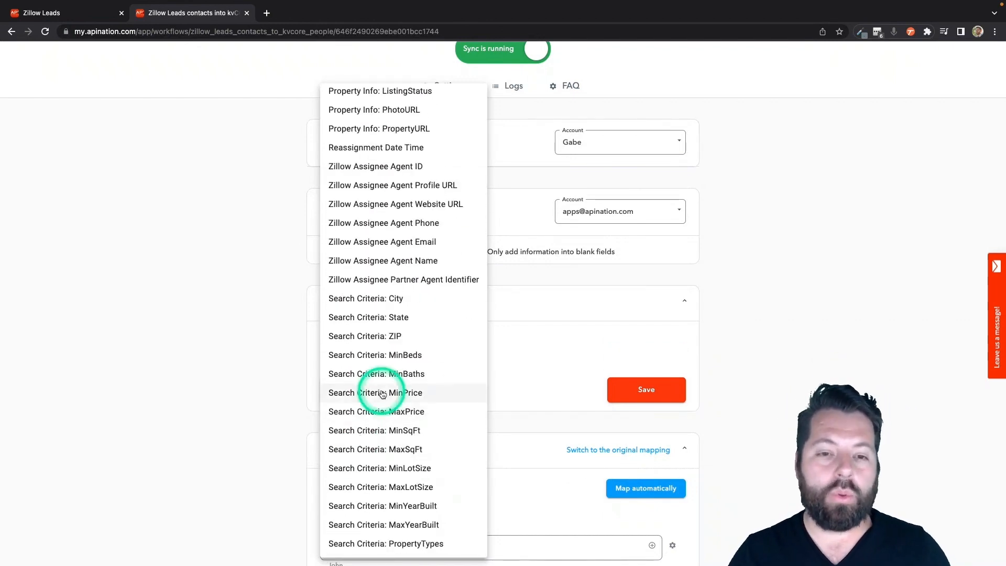
pyautogui.scroll(2, 383, 394)
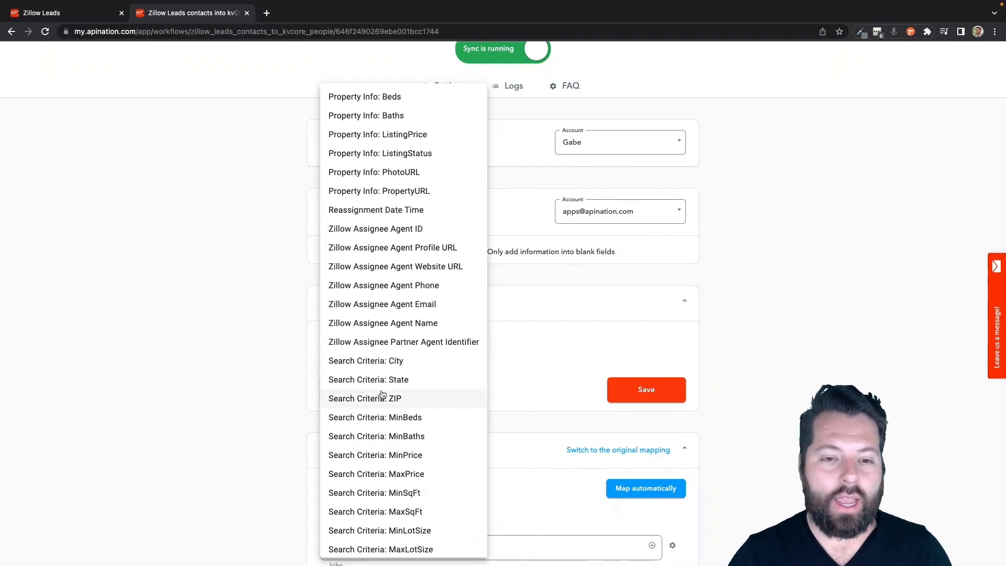
pyautogui.scroll(1, 382, 394)
pyautogui.click(384, 384)
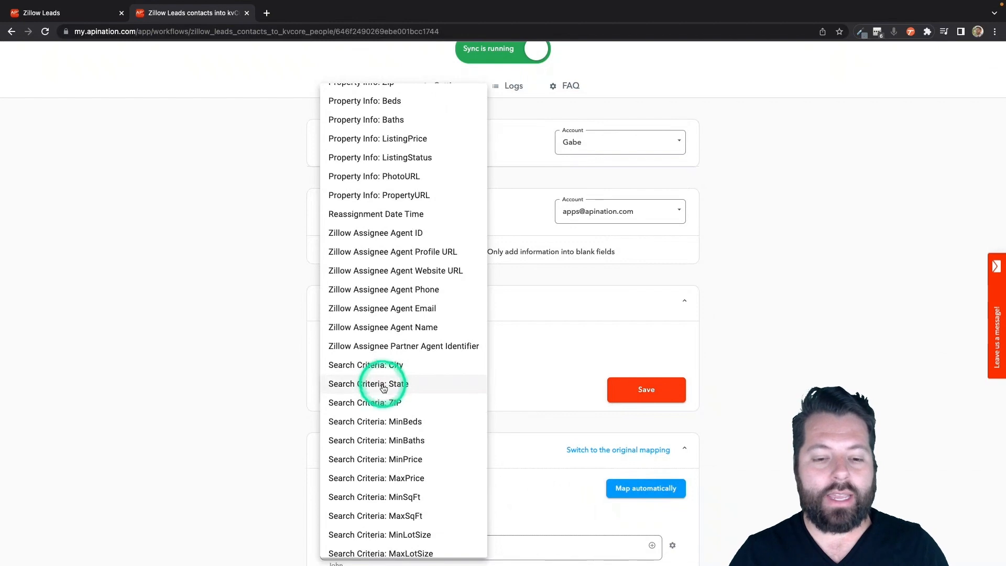
# Set the filter to Search Criteria: MinBeds is more than 4 and save it.
pyautogui.click(390, 422)
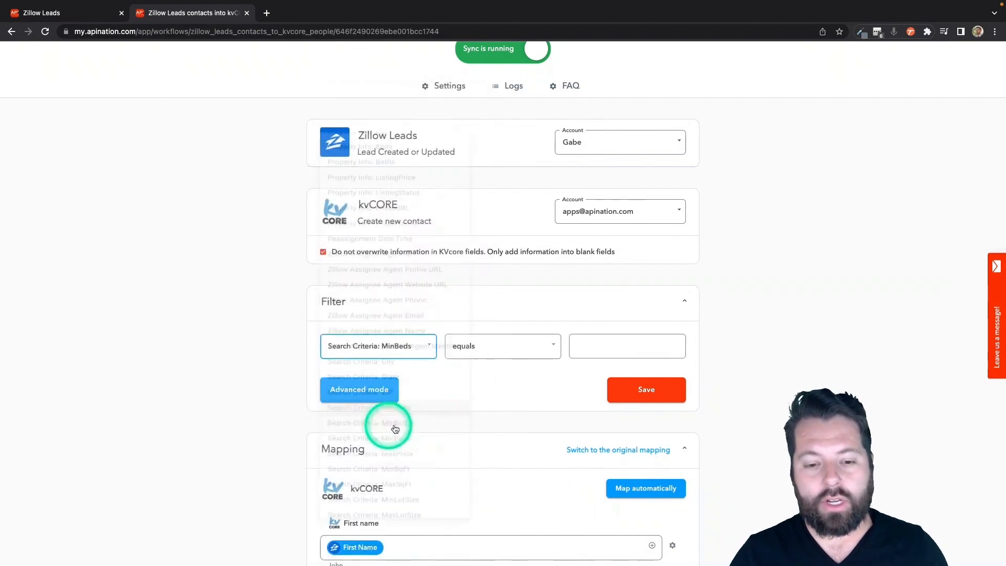
pyautogui.click(538, 347)
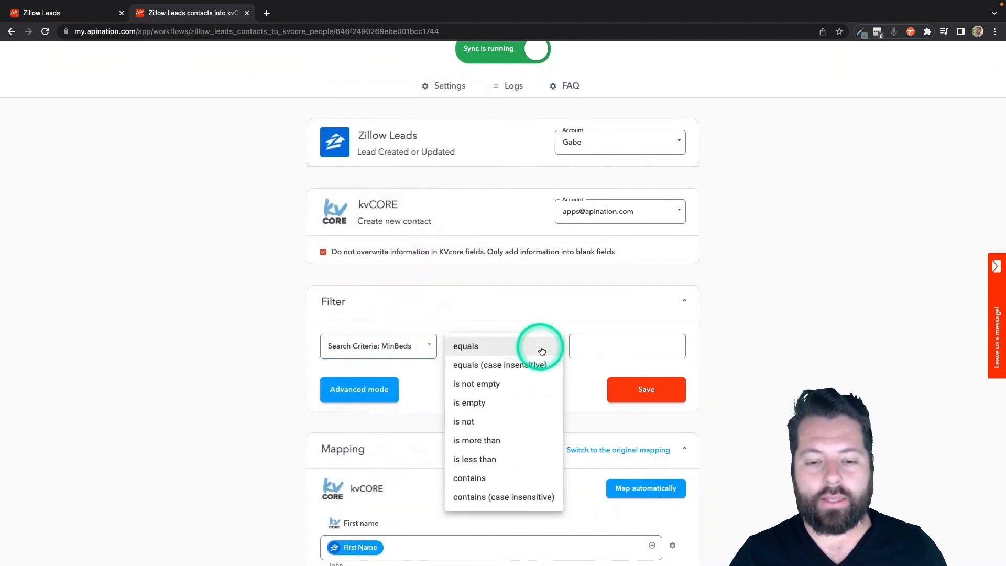
pyautogui.click(514, 441)
pyautogui.click(595, 352)
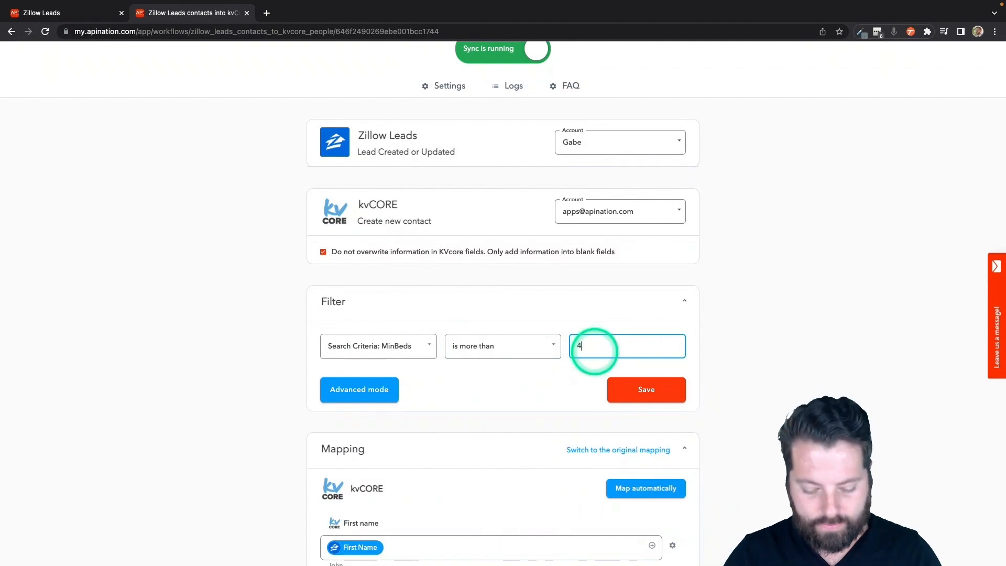
pyautogui.click(624, 392)
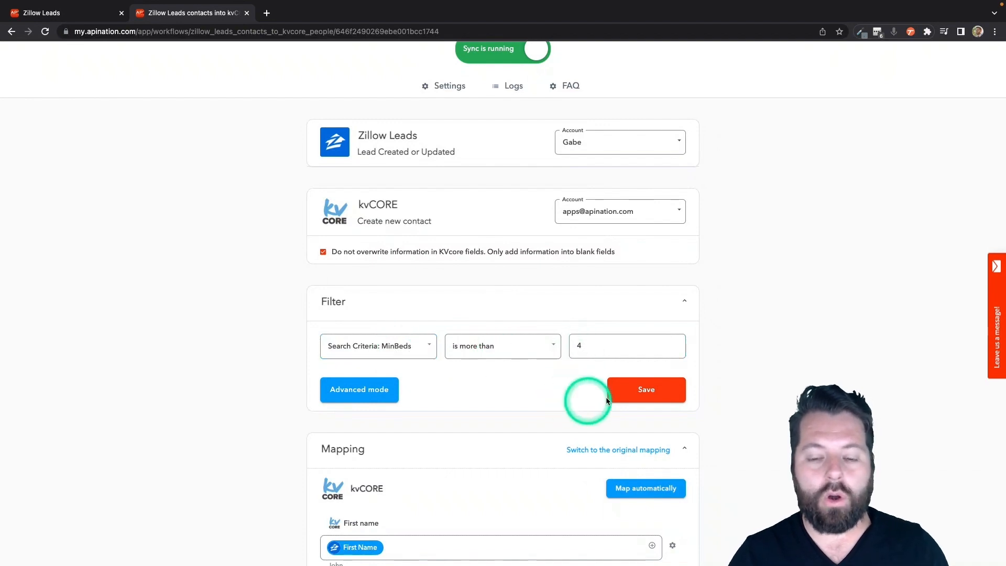
pyautogui.click(639, 392)
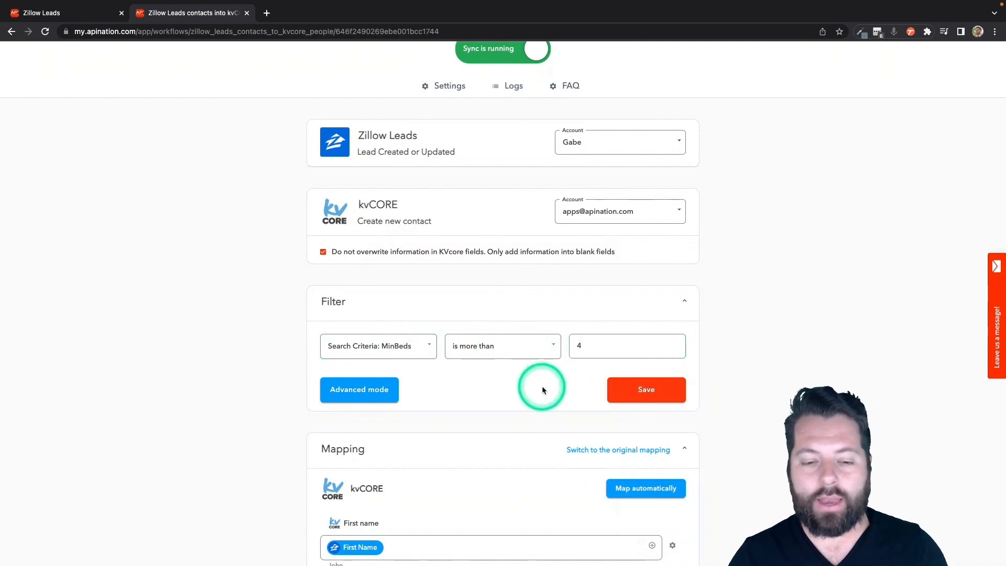
# Replace the fixed text in the kvCORE Tags mapping field with bigfamily.
pyautogui.scroll(-9, 542, 386)
pyautogui.scroll(-15, 542, 386)
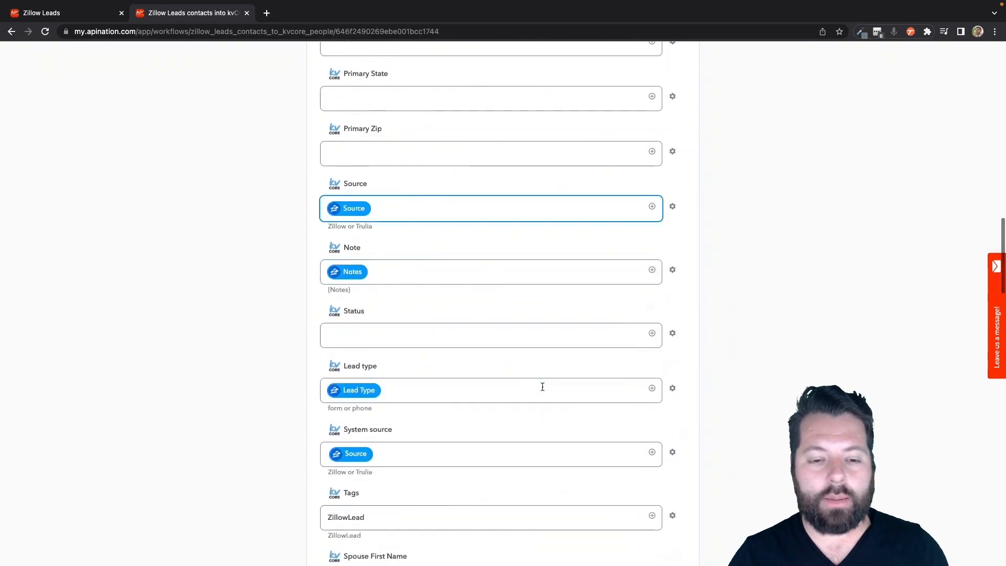
pyautogui.click(383, 287)
pyautogui.doubleClick(383, 286)
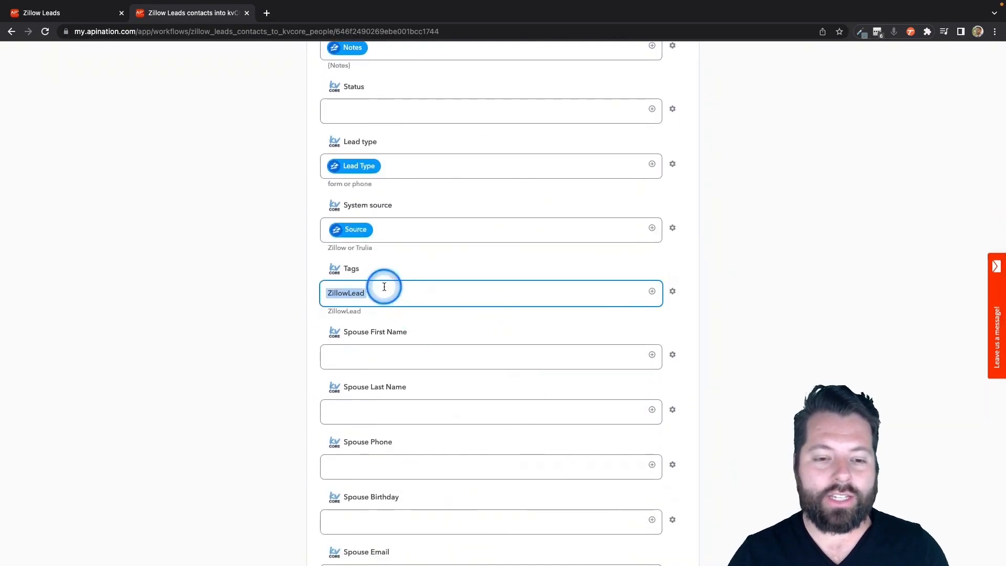
pyautogui.write('bigfamily')
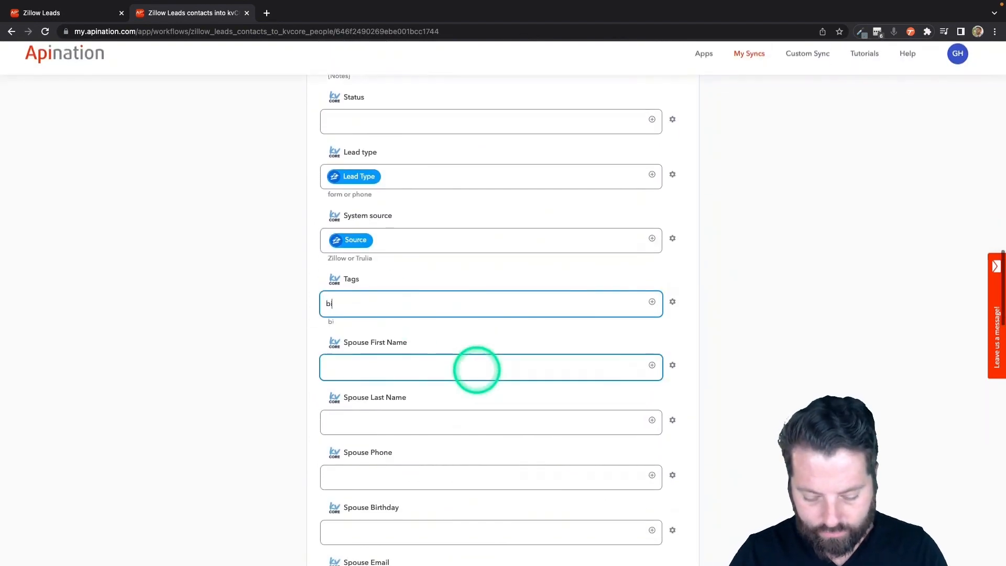
pyautogui.click(313, 368)
# Change the filter to Message contains military and save it.
pyautogui.scroll(3, 312, 366)
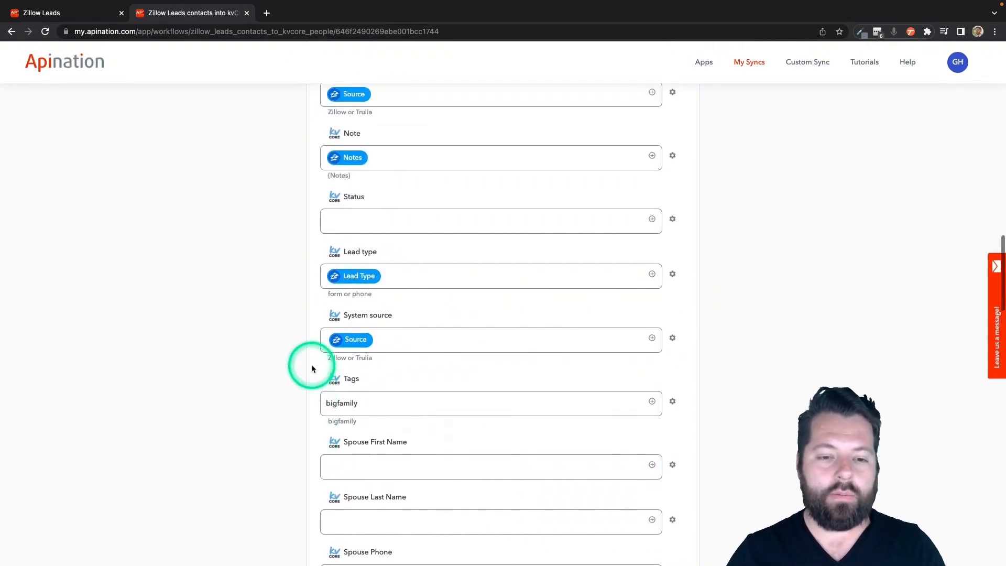
pyautogui.scroll(20, 311, 368)
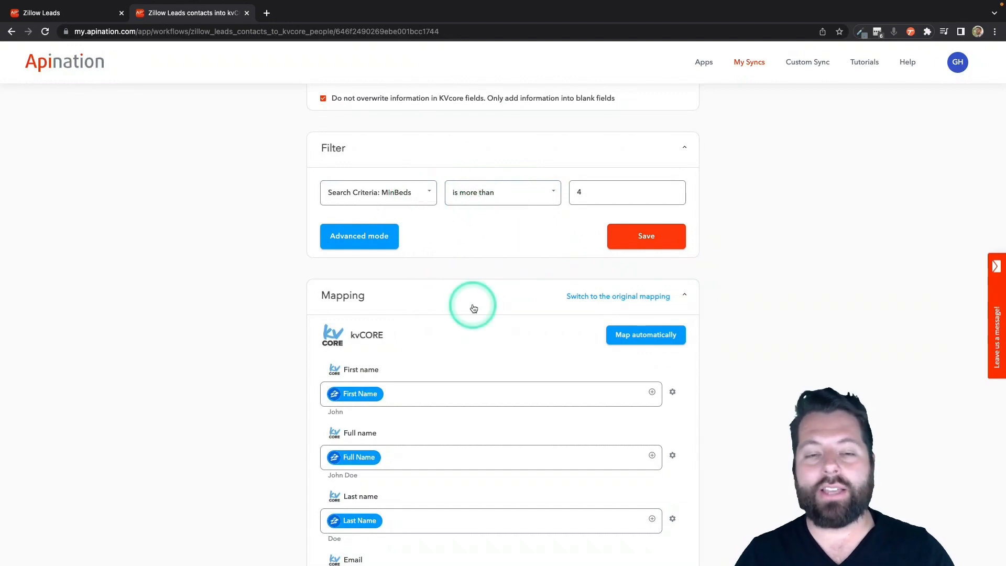
pyautogui.scroll(4, 474, 308)
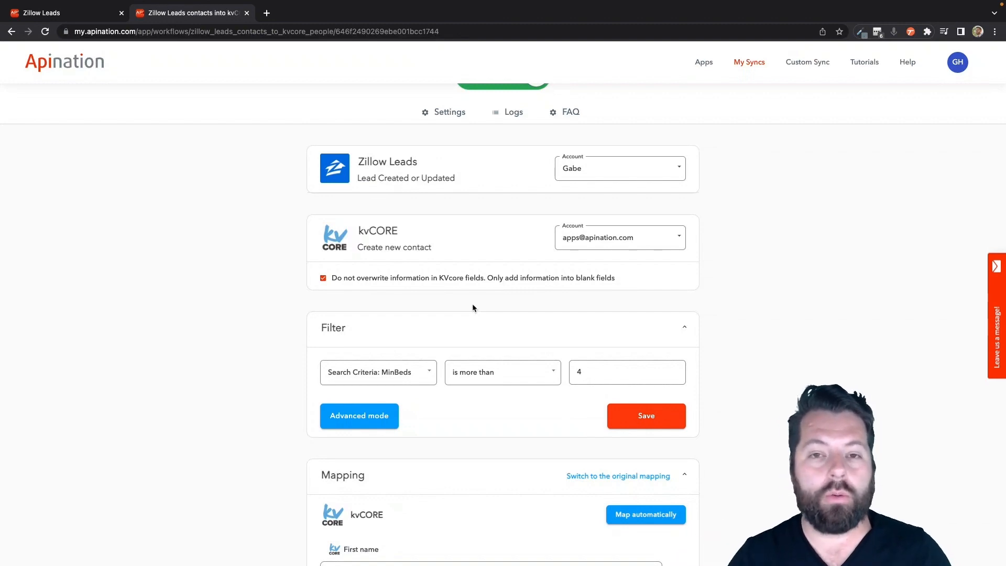
pyautogui.click(426, 369)
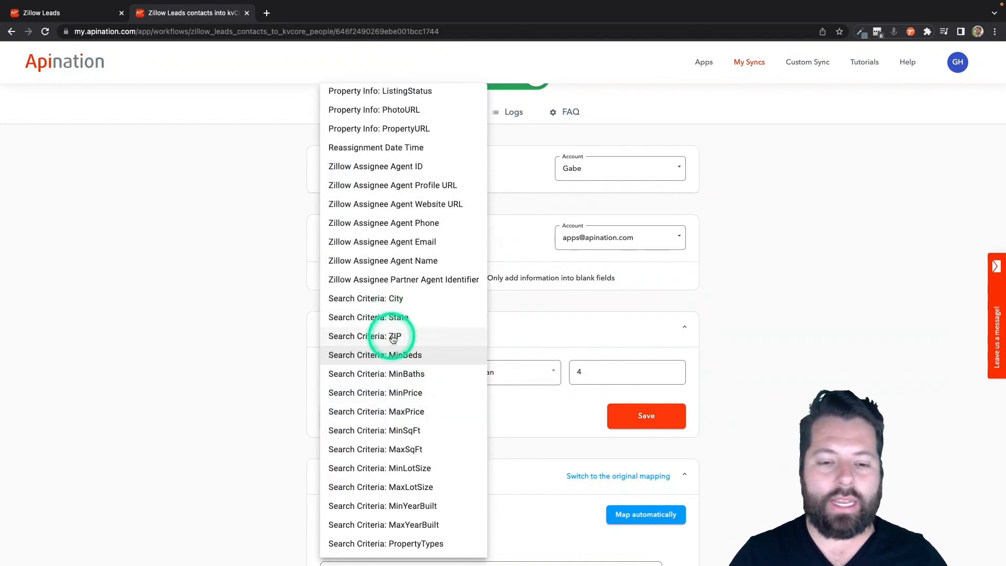
pyautogui.scroll(8, 394, 338)
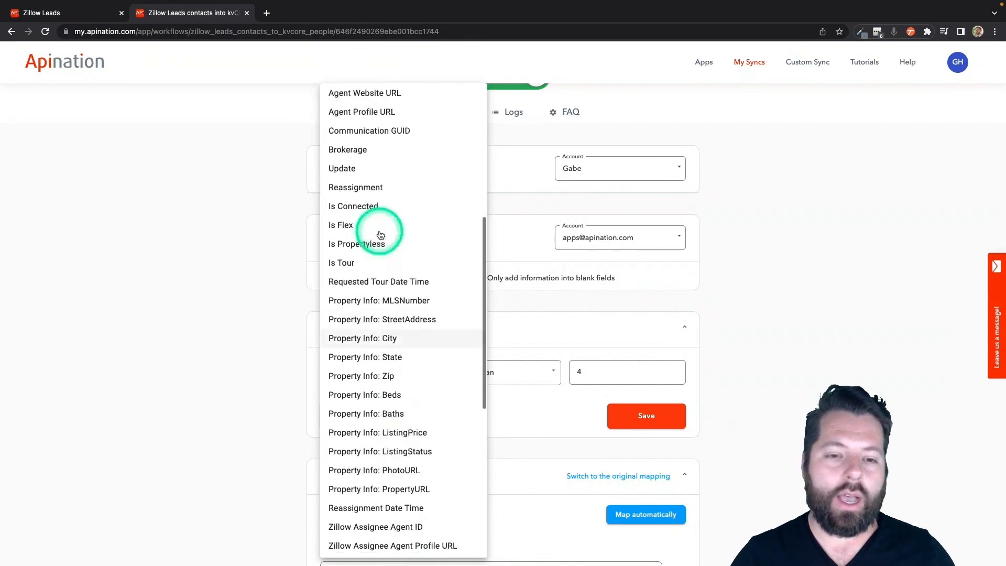
pyautogui.scroll(3, 378, 232)
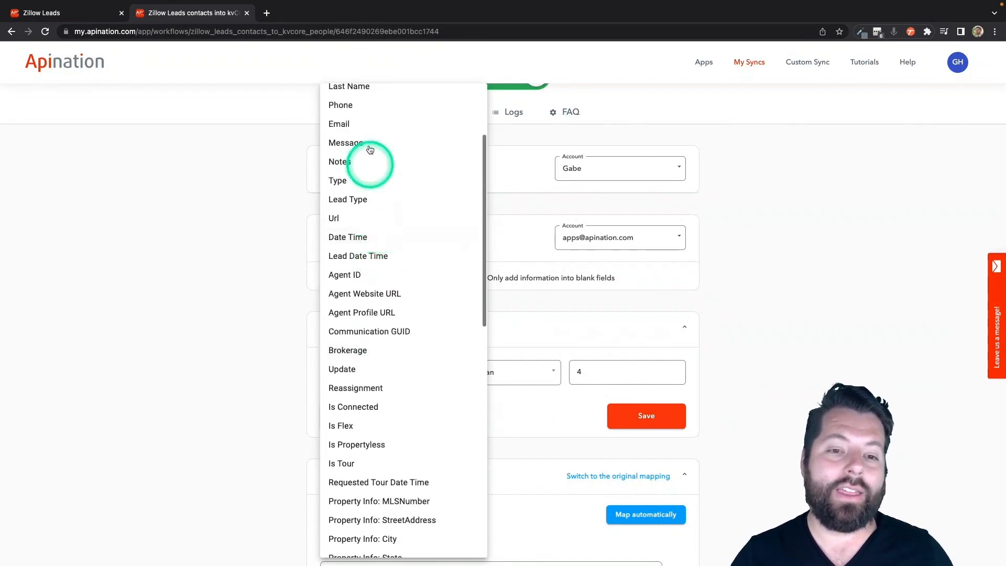
pyautogui.click(368, 145)
pyautogui.click(505, 371)
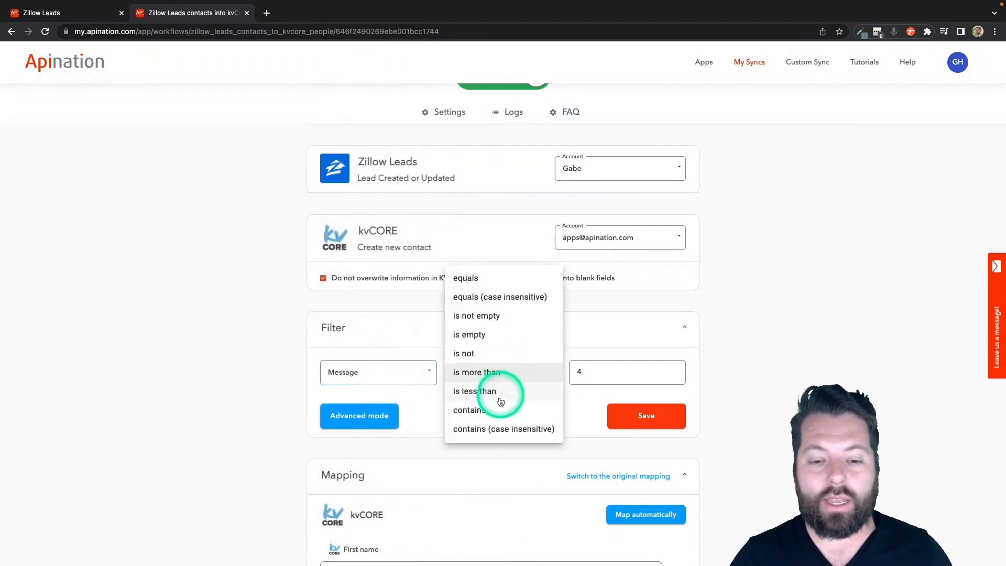
pyautogui.click(493, 414)
pyautogui.click(596, 377)
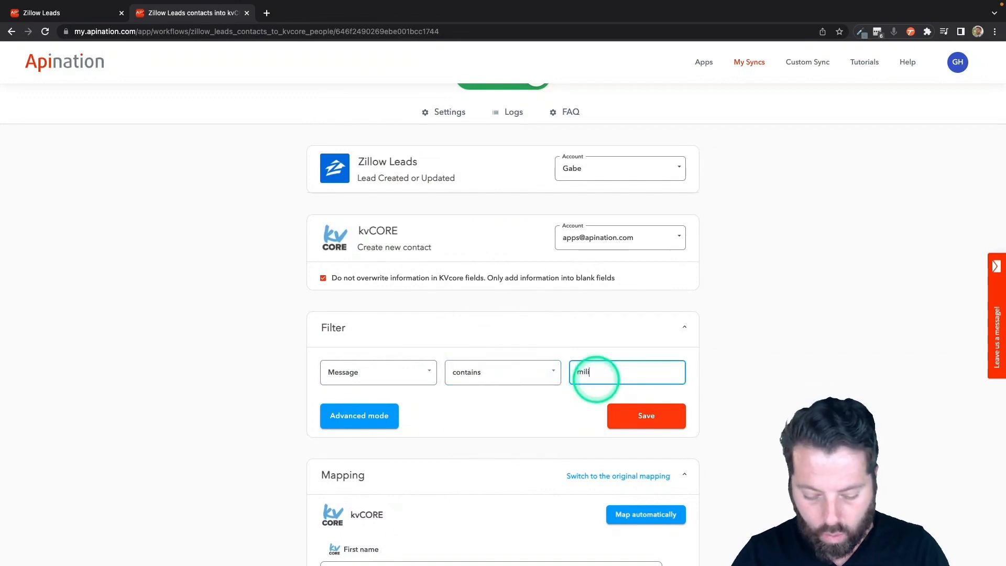
pyautogui.click(646, 415)
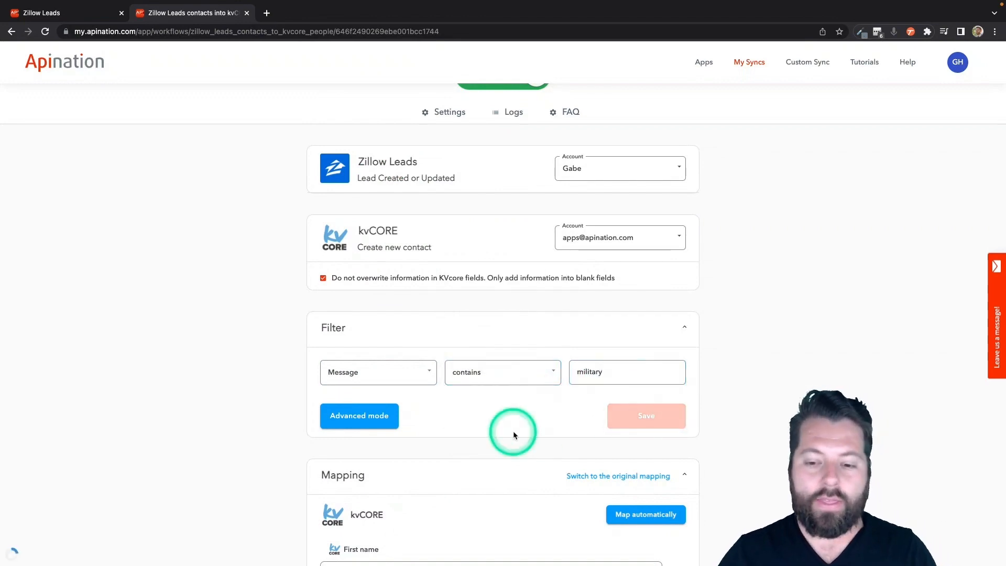
# Replace the fixed text in the kvCORE Tags mapping field with military.
pyautogui.scroll(-7, 513, 433)
pyautogui.scroll(-14, 514, 431)
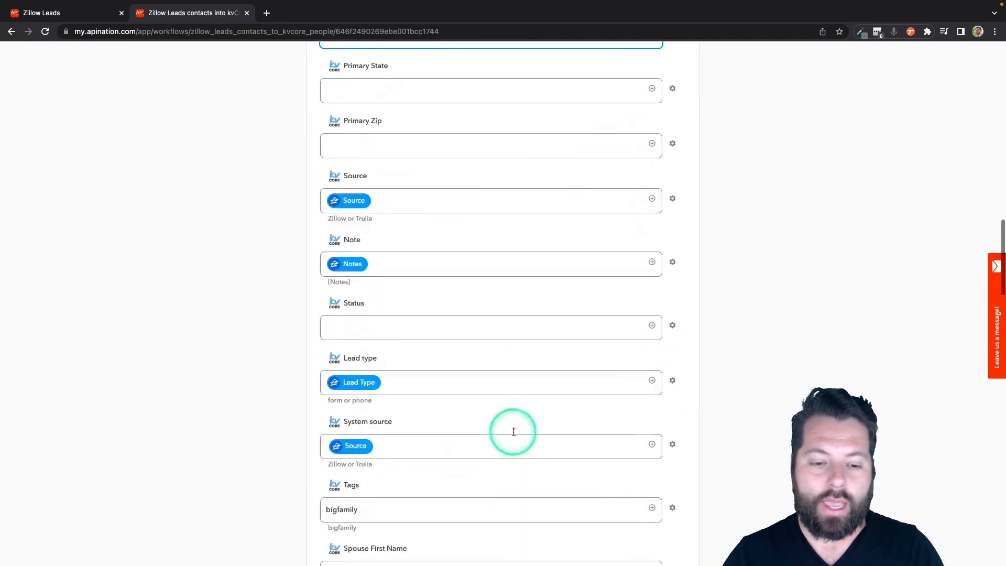
pyautogui.click(401, 433)
pyautogui.doubleClick(401, 433)
pyautogui.write('mili')
pyautogui.scroll(-3, 400, 432)
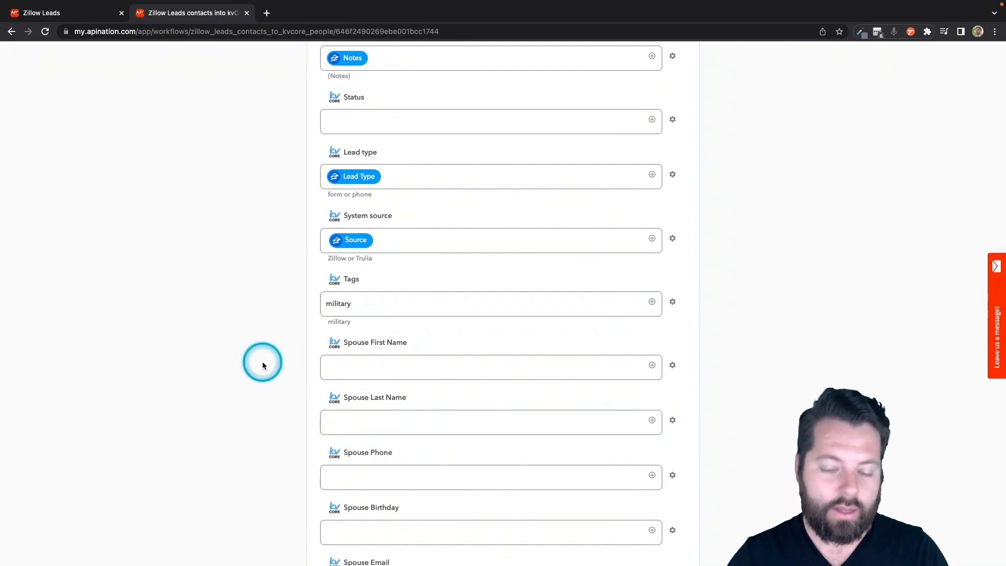
# Remove the Message filter condition by choosing No Filter as the filter field.
pyautogui.scroll(20, 292, 359)
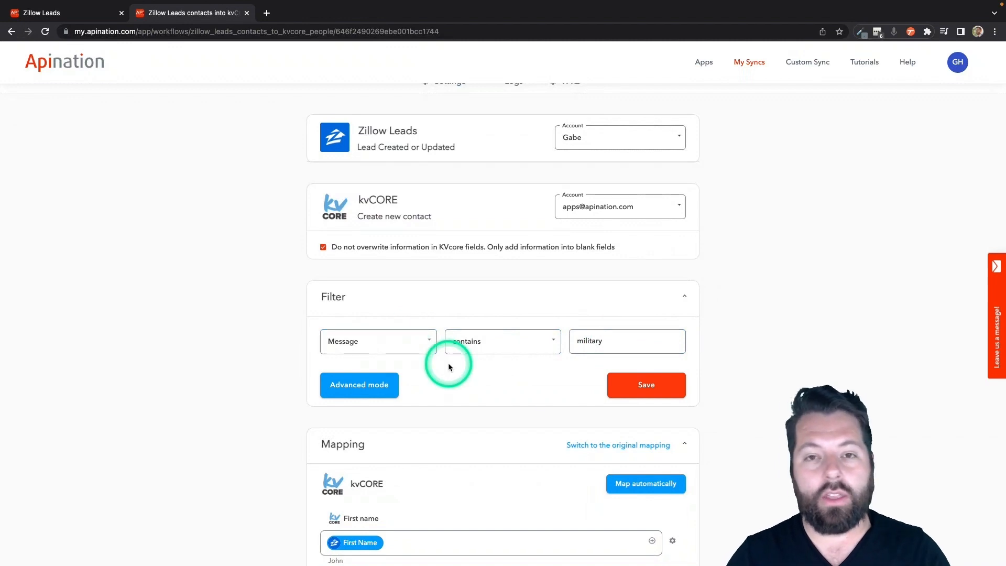
pyautogui.scroll(2, 455, 373)
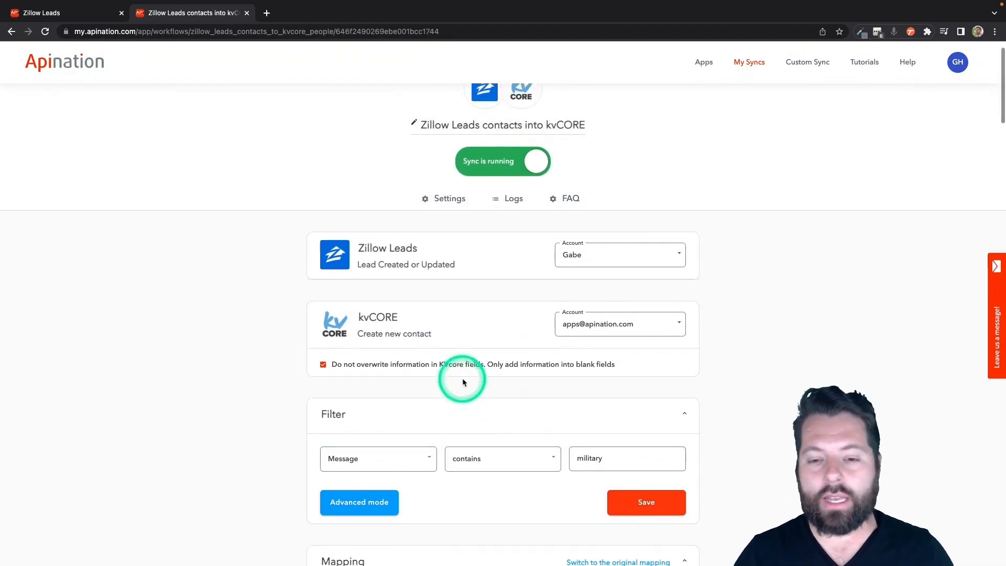
pyautogui.click(406, 460)
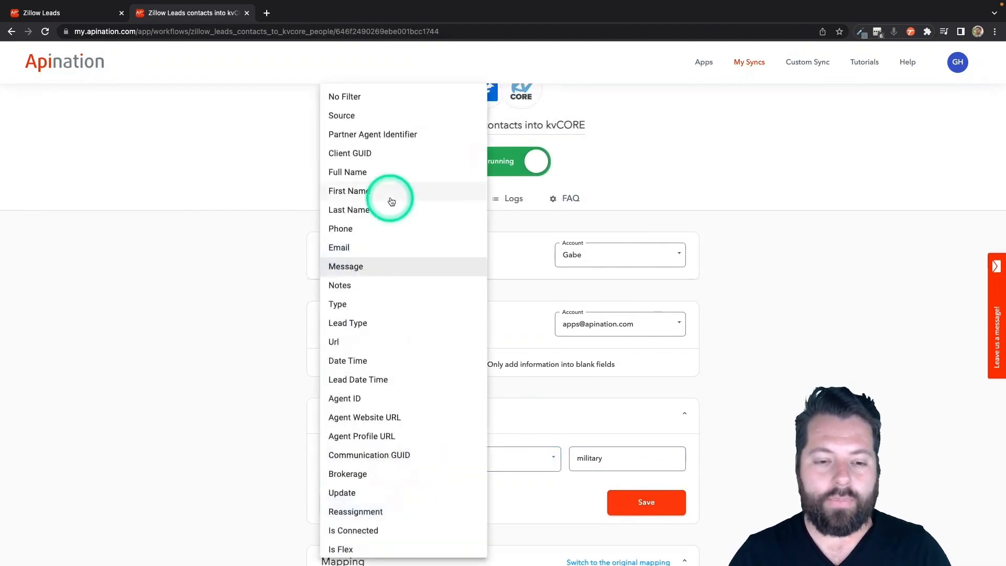
pyautogui.click(352, 96)
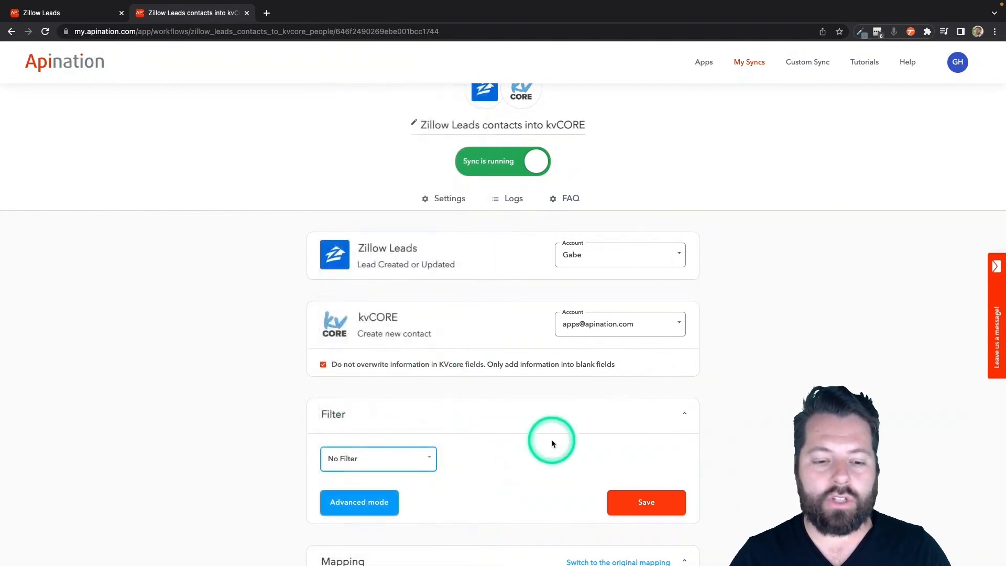
# Replace the fixed text in the kvCORE Tags mapping field with ZillowLeads.
pyautogui.scroll(-15, 552, 443)
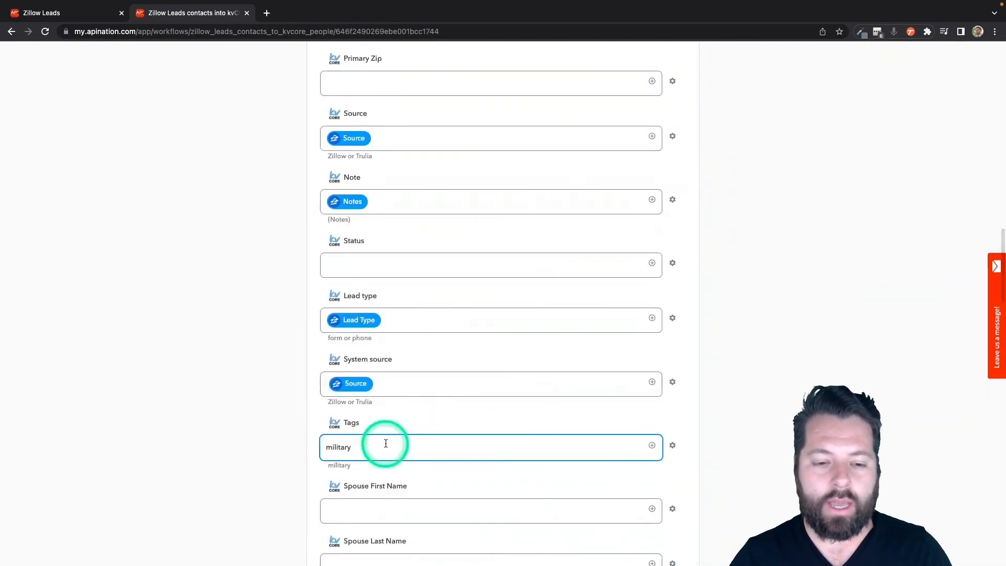
pyautogui.click(386, 444)
pyautogui.press('super+a')
pyautogui.write('Z')
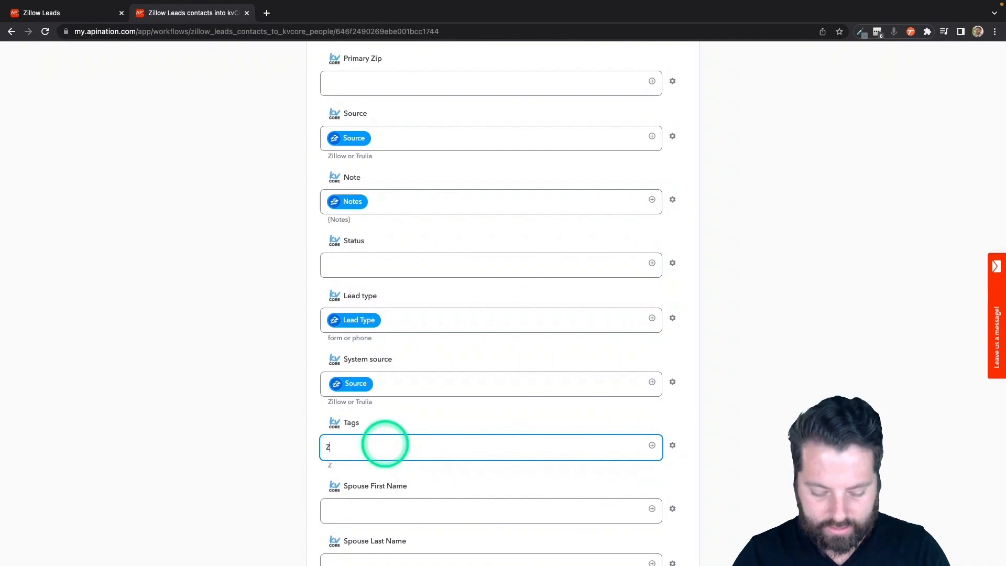
pyautogui.write('illowLeads')
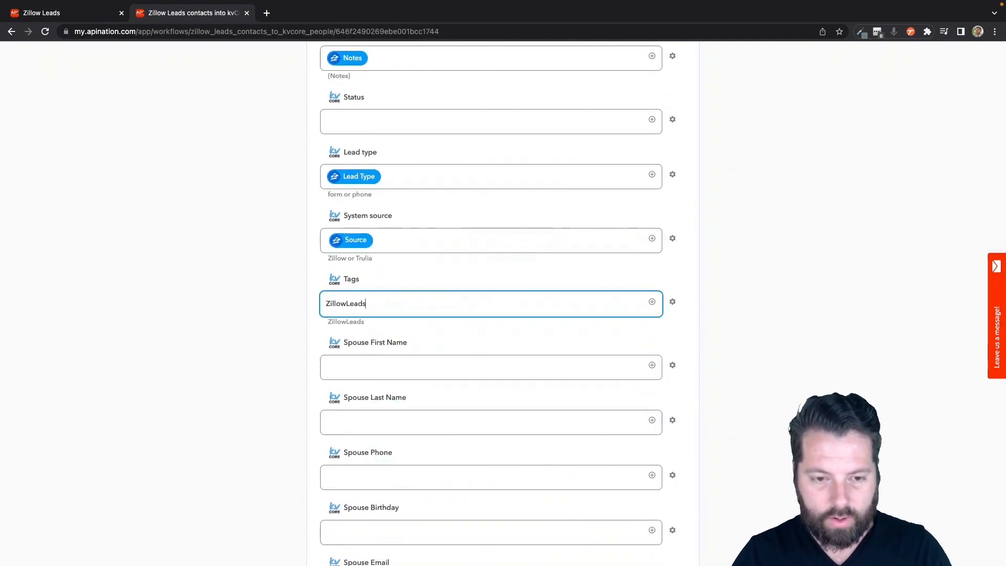